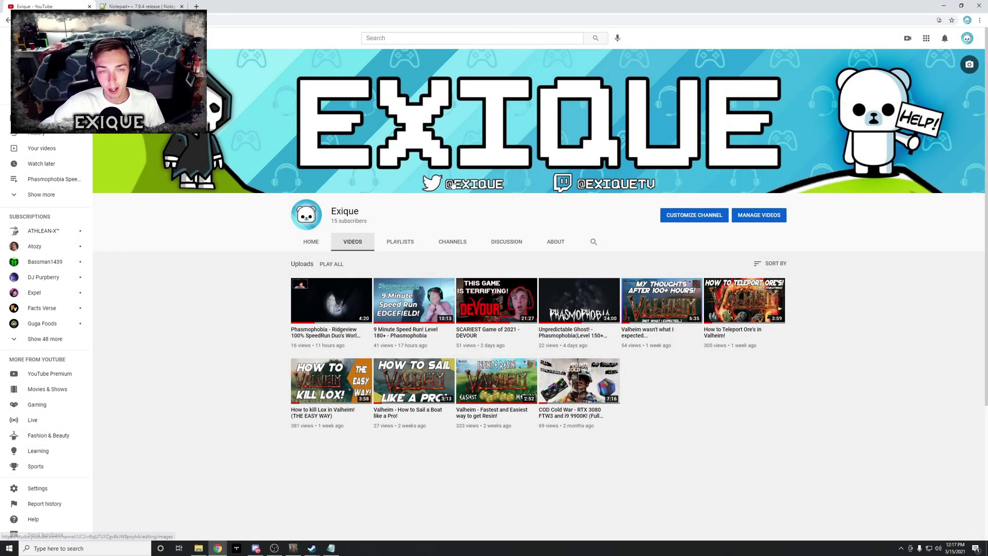
Download the 64-bit x64 installer from the Notepad++ 7.9.4 release page.
{"action": "mouse_move", "coordinate": [293, 548]}
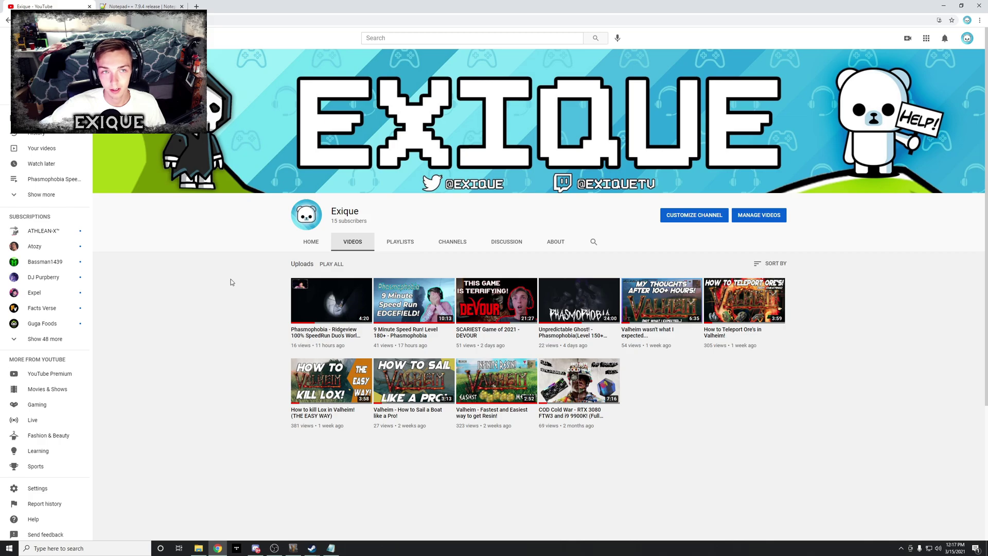
{"action": "key", "text": "ctrl+Tab"}
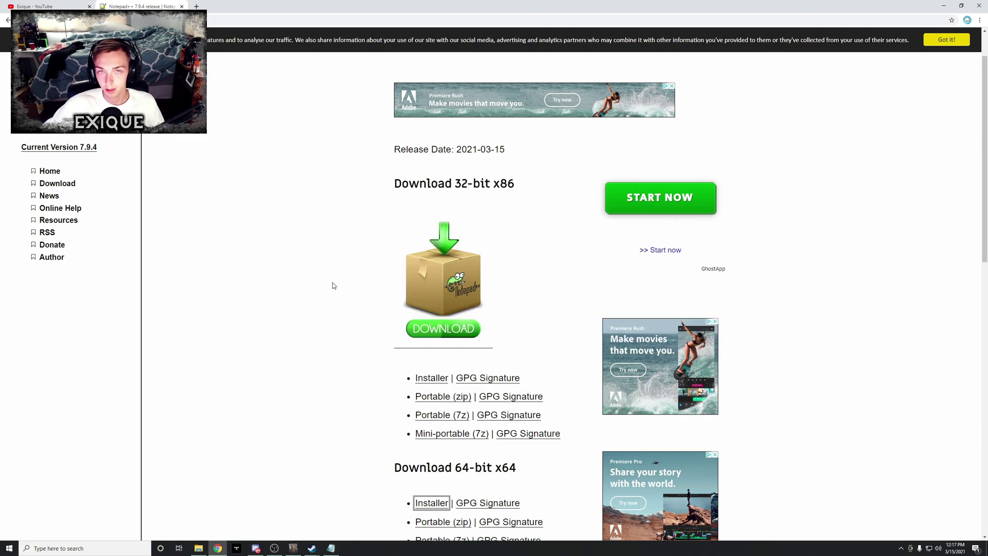
{"action": "scroll", "coordinate": [442, 312], "scroll_direction": "down", "scroll_amount": 4}
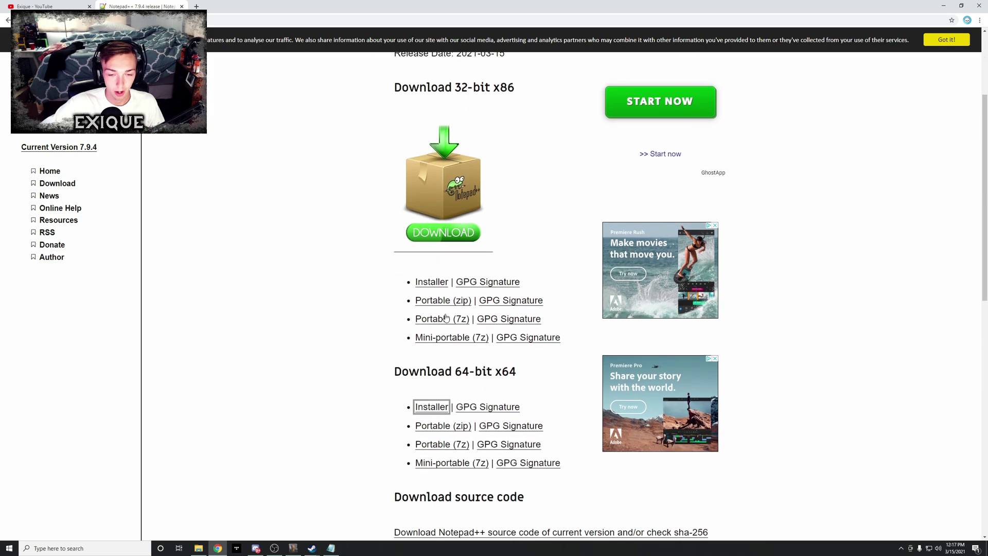
{"action": "scroll", "coordinate": [447, 339], "scroll_direction": "up", "scroll_amount": 1}
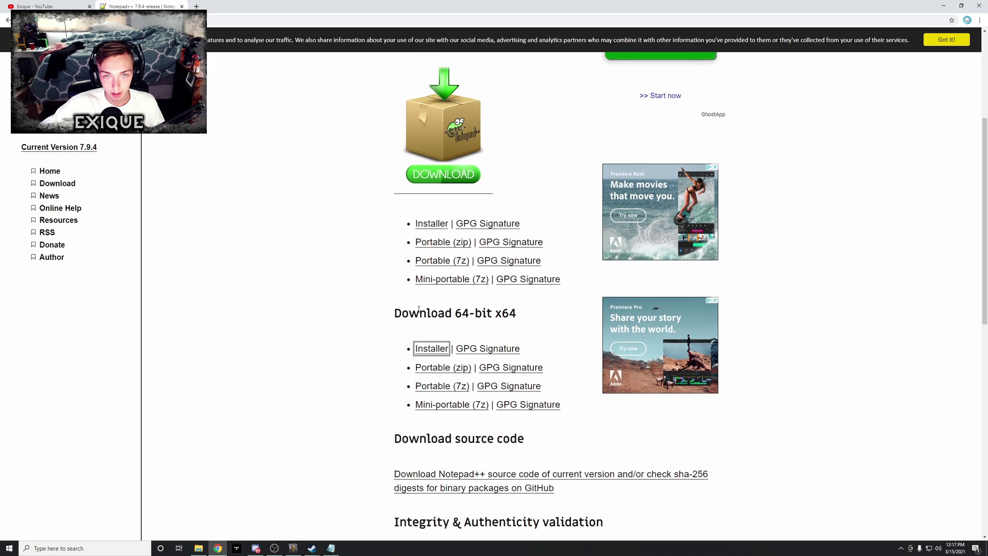
{"action": "left_click", "coordinate": [429, 351]}
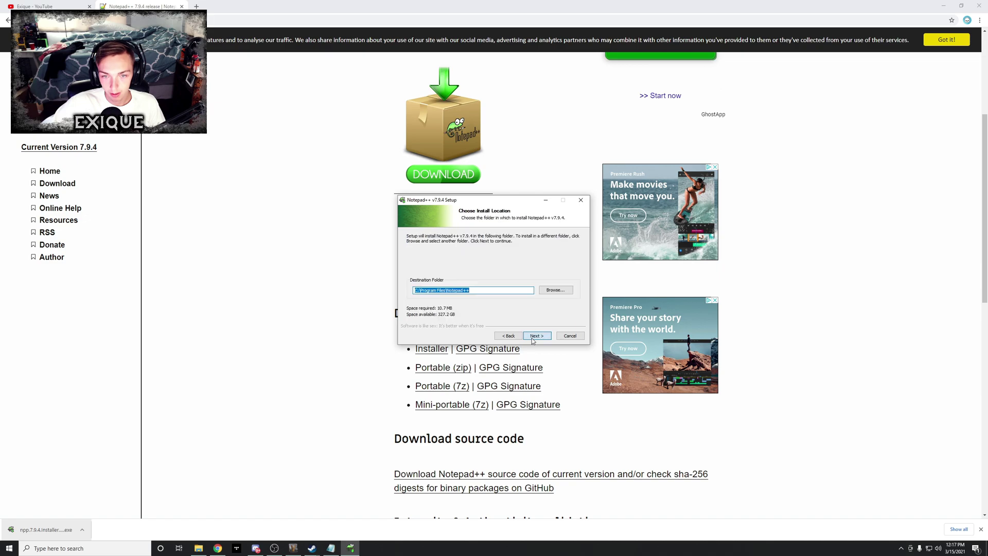
Install Notepad++ v7.9.4 with the default destination folder and components, and close the editor window launched by the setup.
{"action": "left_click", "coordinate": [533, 337]}
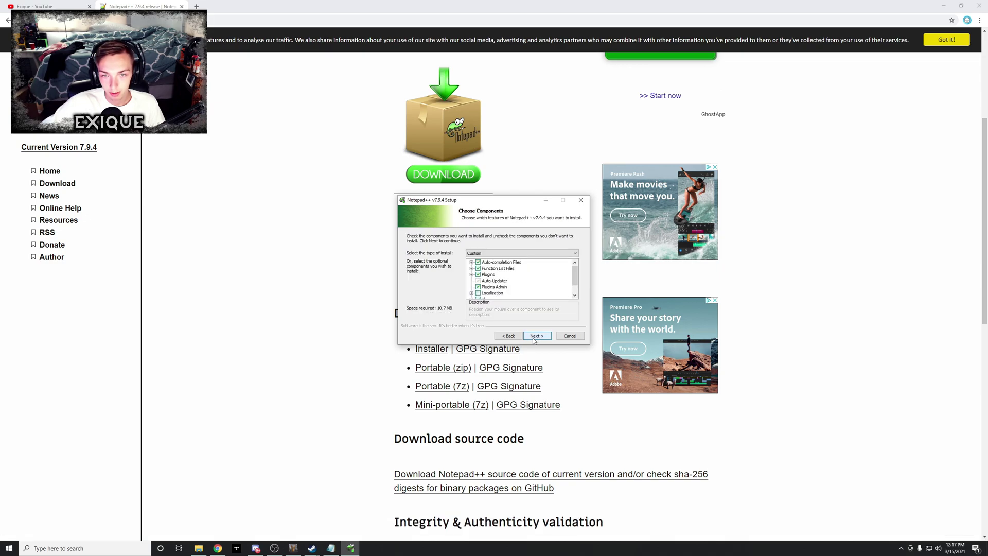
{"action": "left_click", "coordinate": [536, 336]}
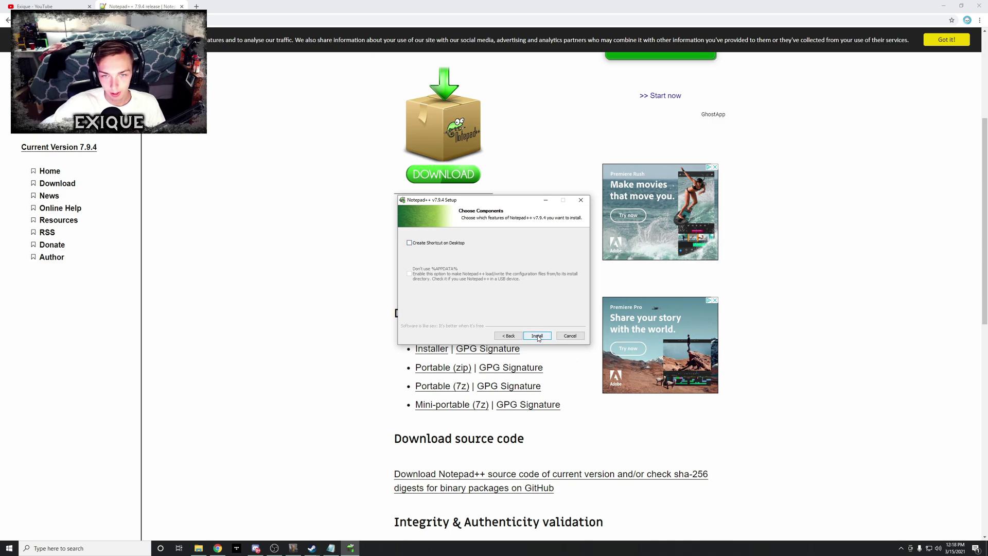
{"action": "left_click", "coordinate": [538, 337]}
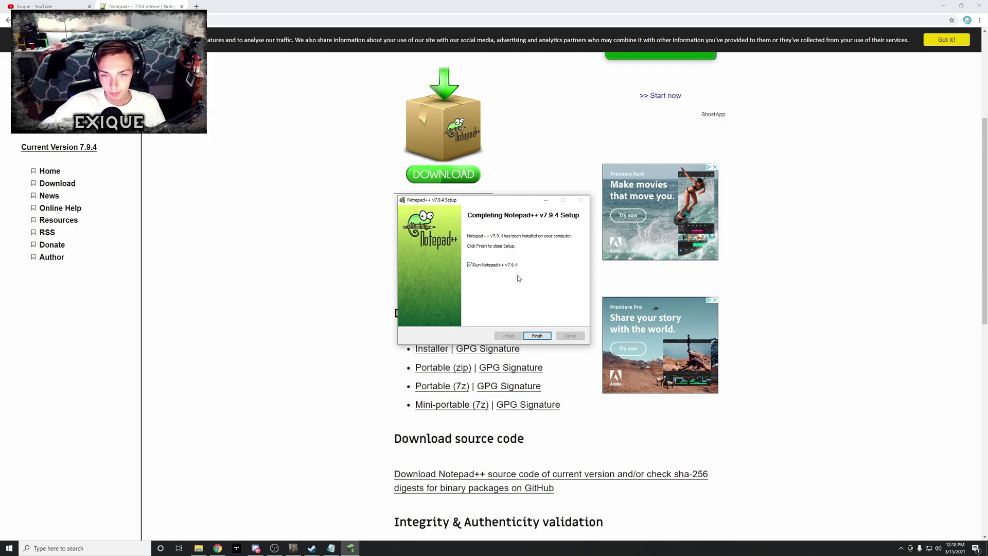
{"action": "left_click", "coordinate": [537, 336]}
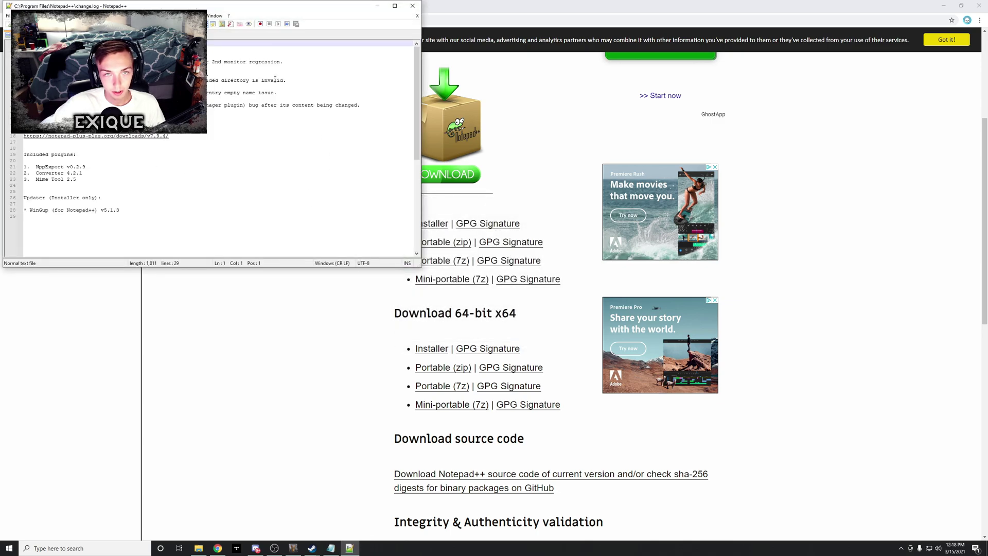
{"action": "left_click", "coordinate": [412, 6]}
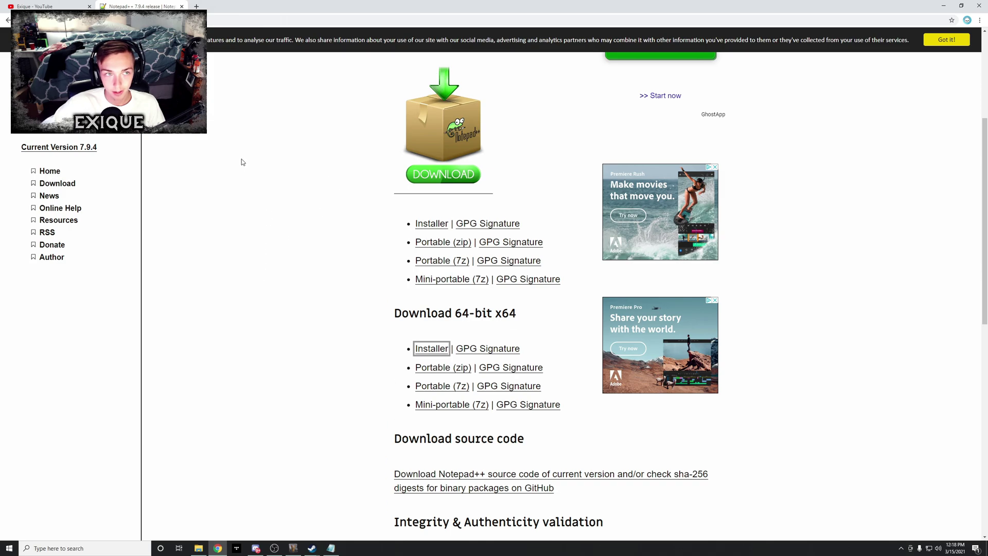
Switch to the Steam library and close the running Valheim game.
{"action": "left_click", "coordinate": [312, 547]}
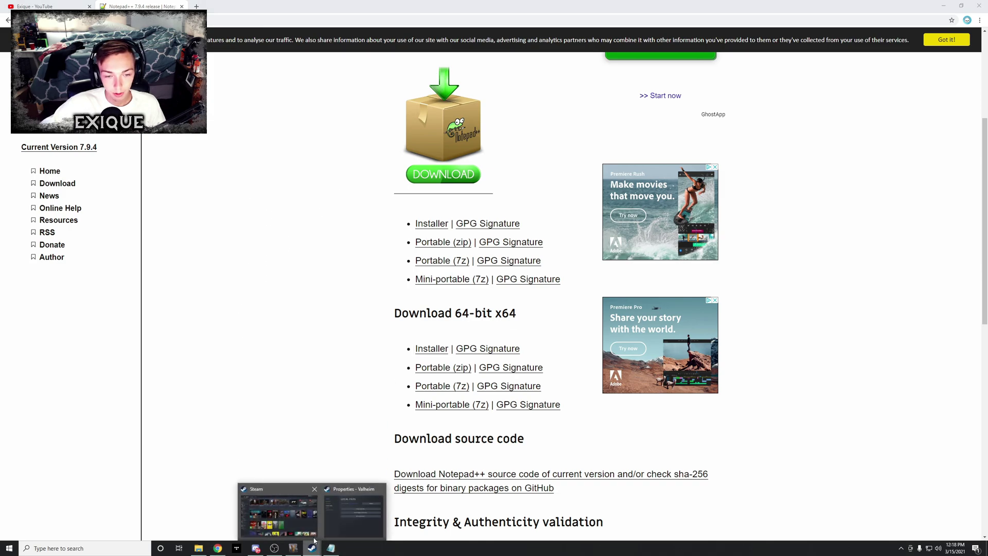
{"action": "left_click", "coordinate": [311, 530]}
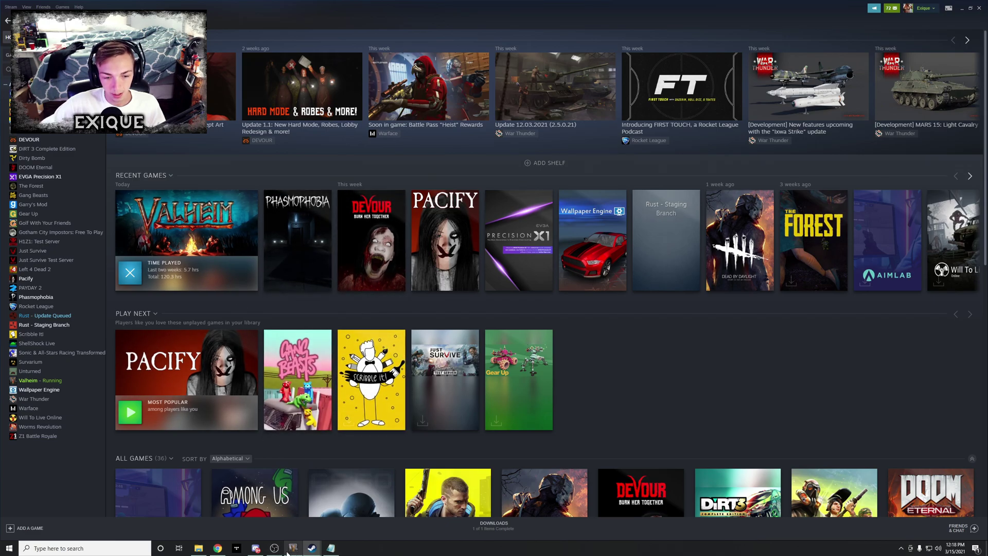
{"action": "mouse_move", "coordinate": [290, 550]}
{"action": "left_click", "coordinate": [340, 495]}
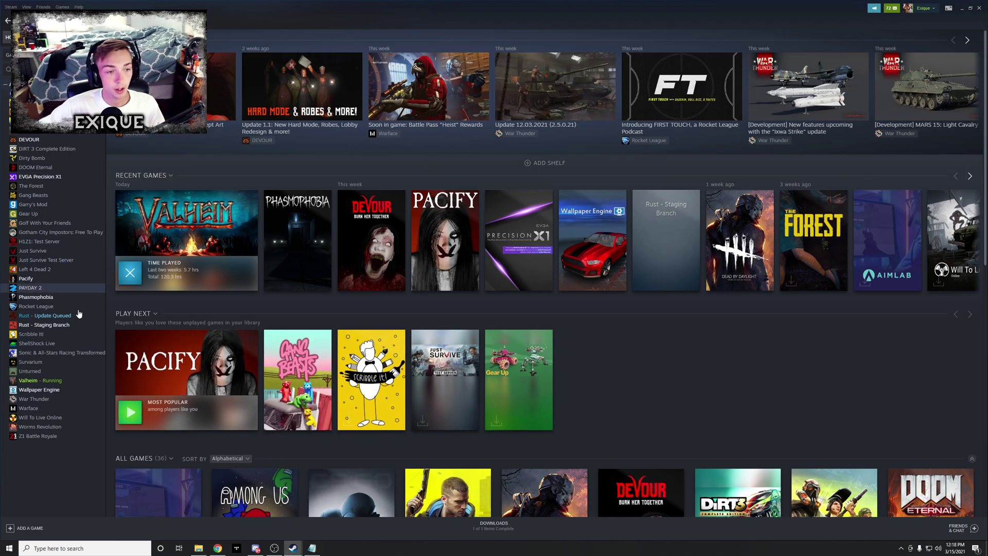
Browse to Valheim's installation folder through the game's local files properties in Steam.
{"action": "right_click", "coordinate": [41, 382]}
{"action": "mouse_move", "coordinate": [75, 408]}
{"action": "left_click", "coordinate": [56, 432]}
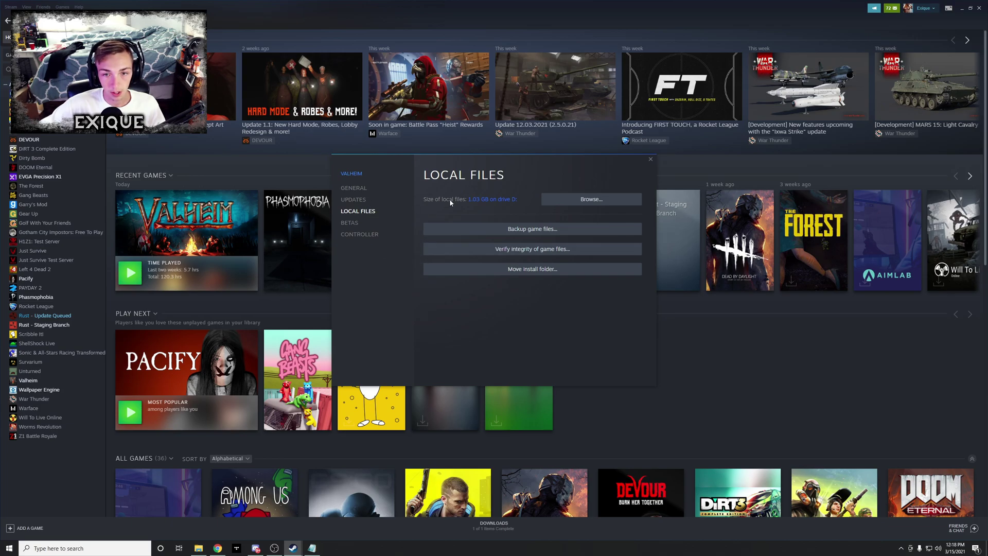
{"action": "left_click", "coordinate": [570, 205]}
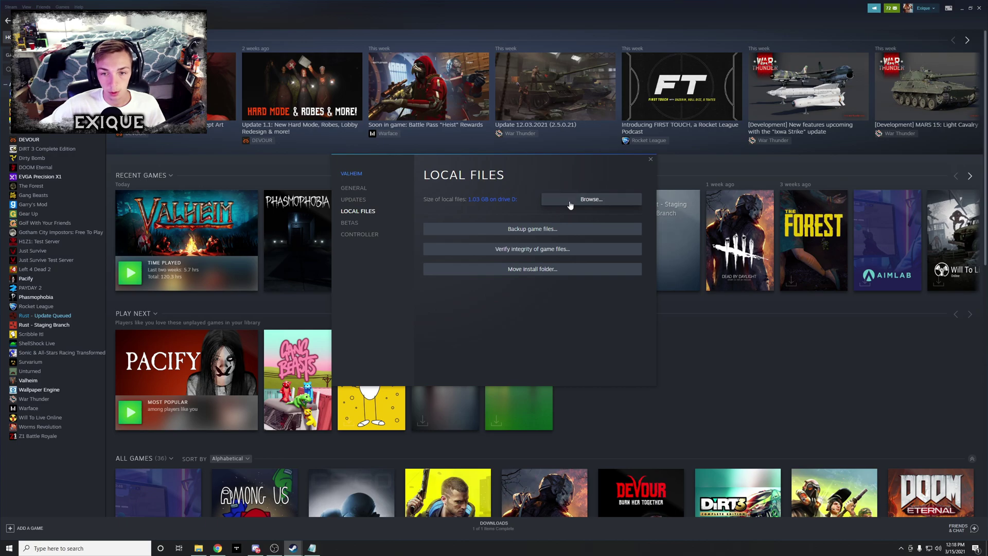
{"action": "left_click_drag", "start_coordinate": [708, 205], "coordinate": [632, 199]}
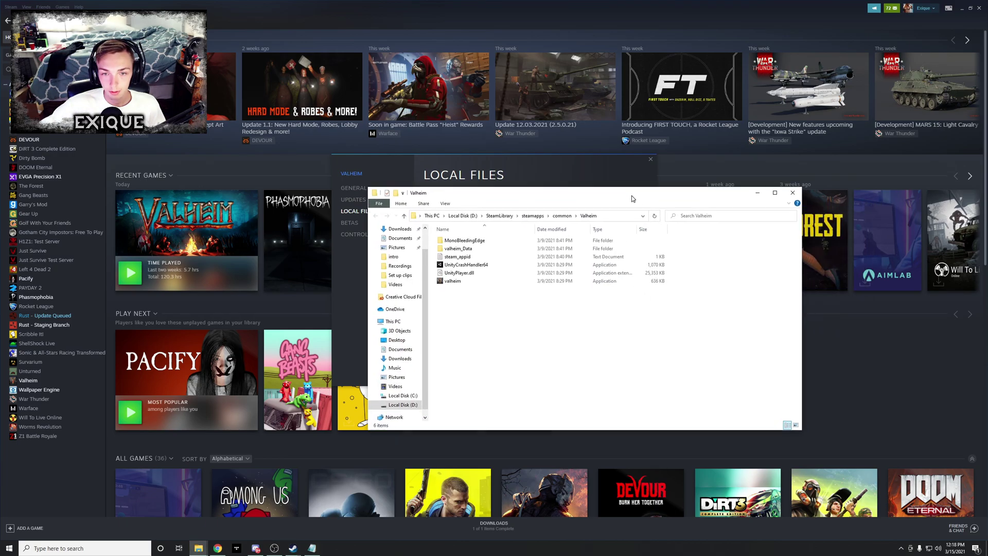
Open boot.config from the valheim_Data folder in Notepad++ and place the editor window clear of the webcam area.
{"action": "double_click", "coordinate": [477, 249]}
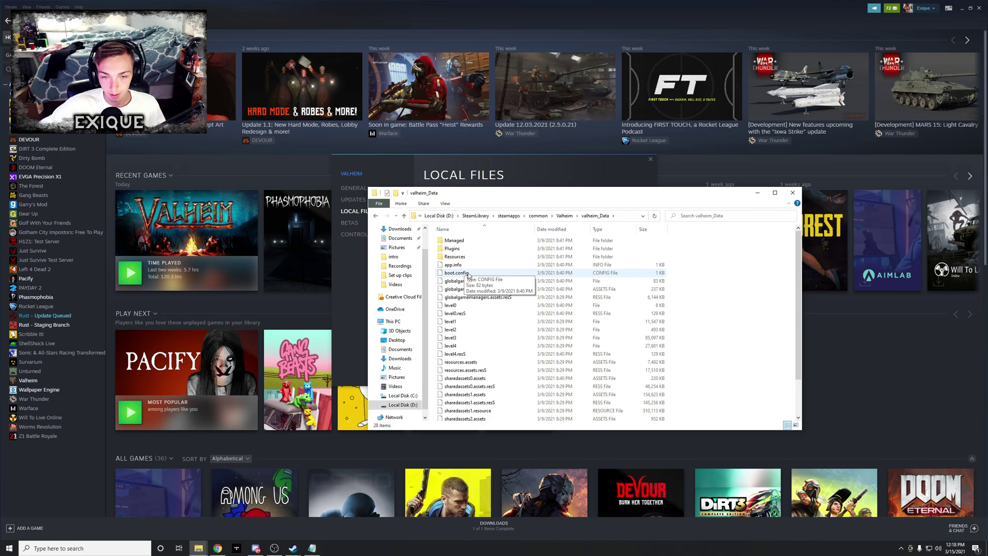
{"action": "left_click", "coordinate": [468, 274]}
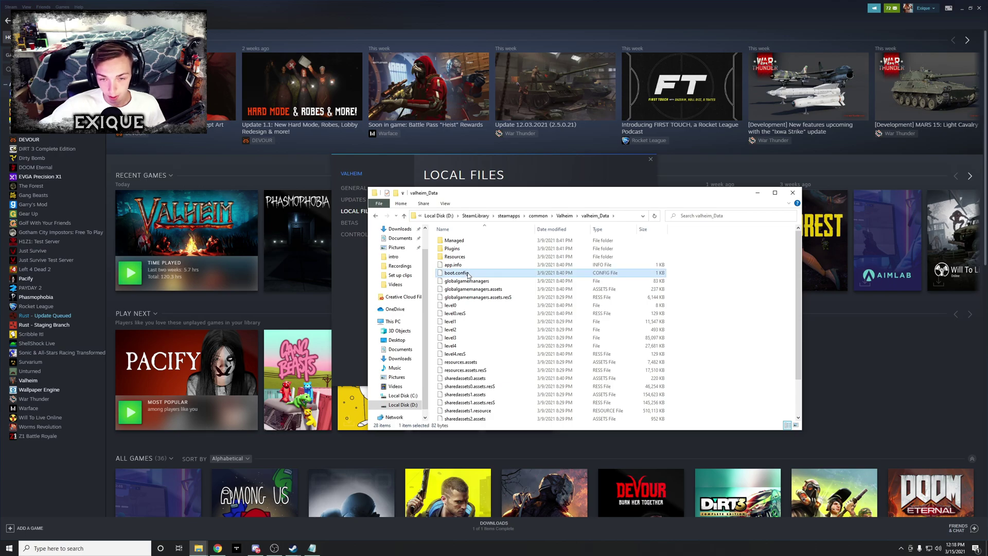
{"action": "right_click", "coordinate": [468, 274]}
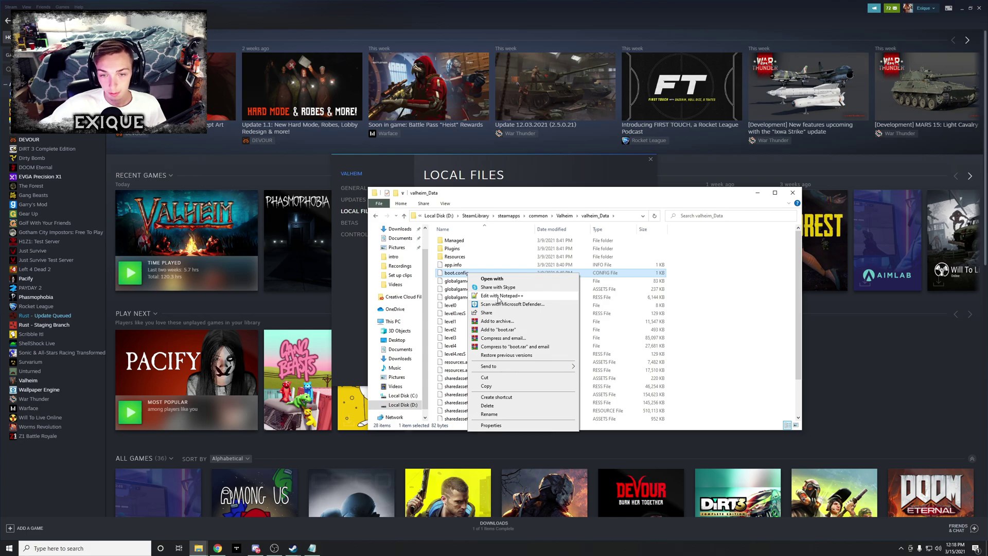
{"action": "left_click", "coordinate": [498, 297]}
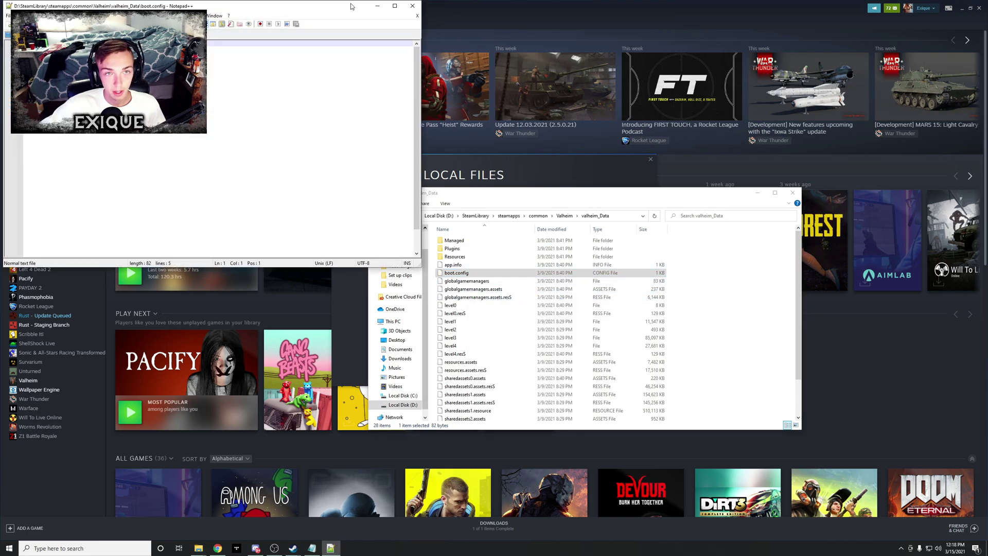
{"action": "left_click_drag", "start_coordinate": [351, 6], "coordinate": [695, 173]}
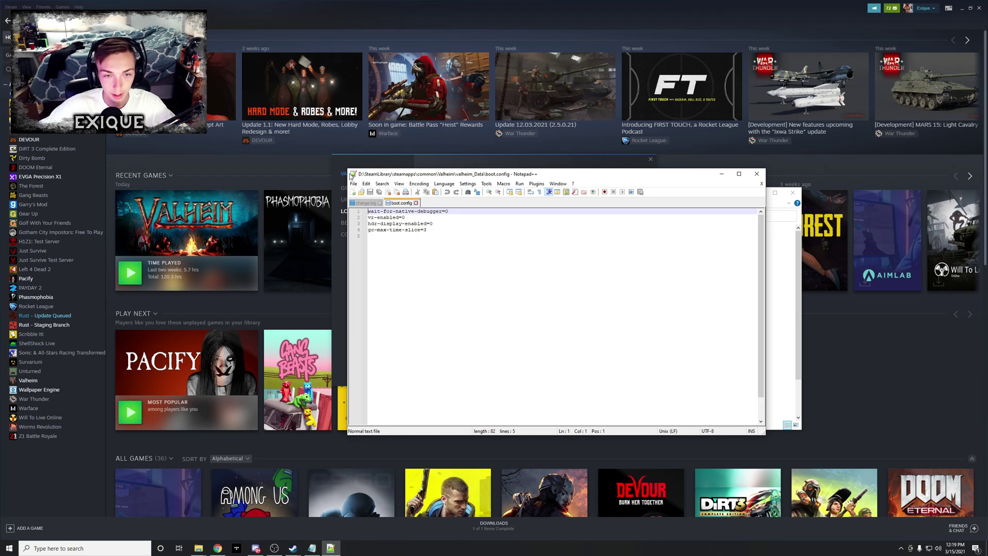
Insert two blank lines above the wait-for-native-debugger entry in boot.config and return to the first line.
{"action": "key", "text": "Return"}
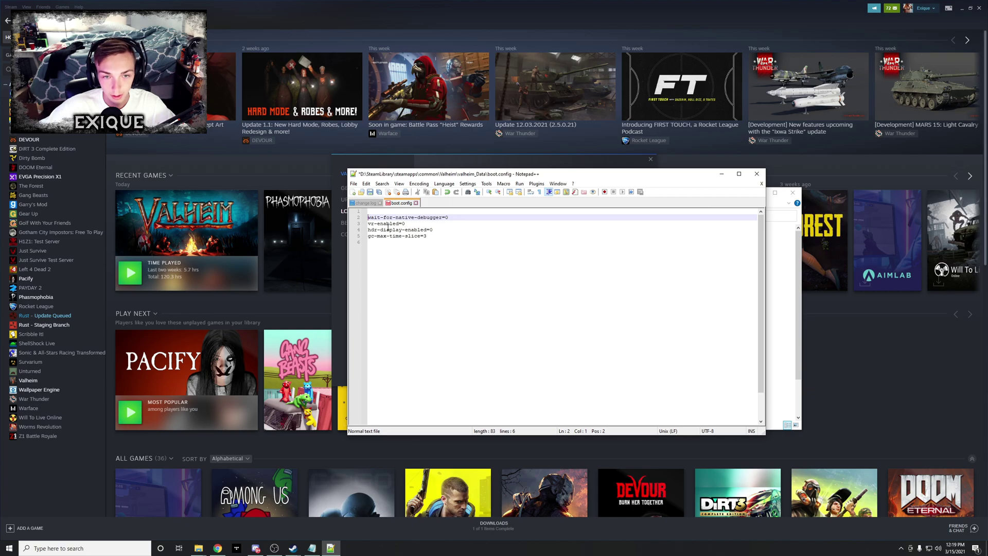
{"action": "key", "text": "Return"}
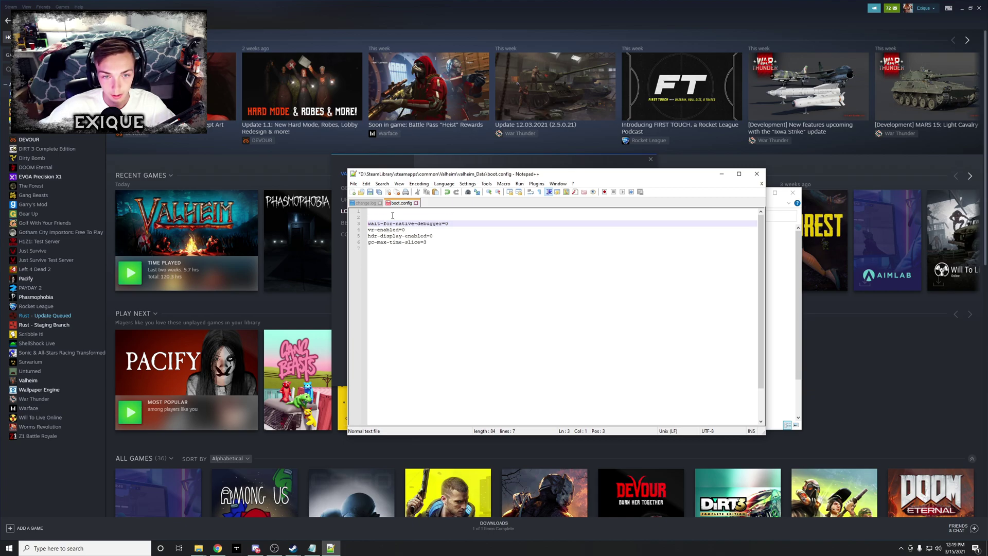
{"action": "left_click", "coordinate": [377, 213]}
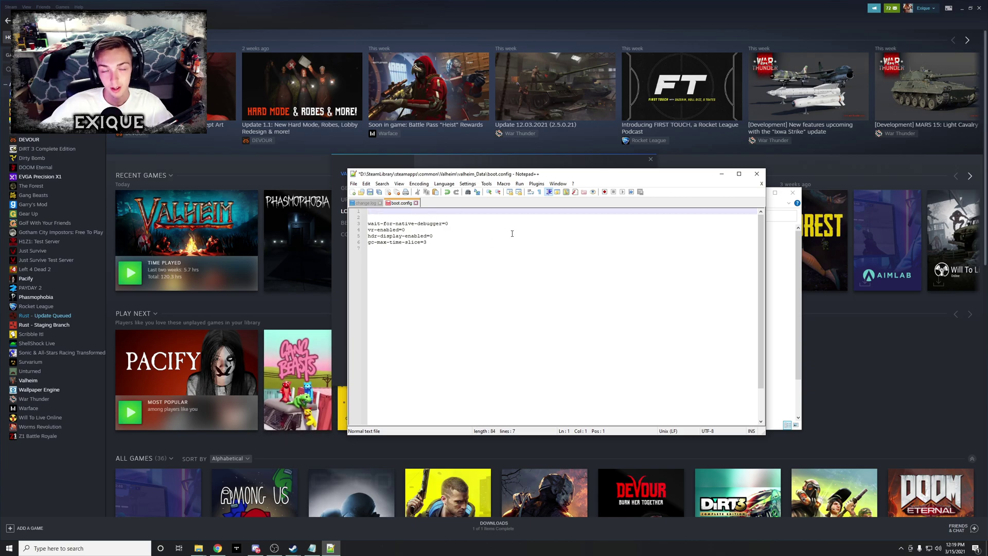
Copy the setting gfx-enable-gfx-jobs=1 from the Notepad notes into the first line of boot.config.
{"action": "left_click", "coordinate": [312, 548]}
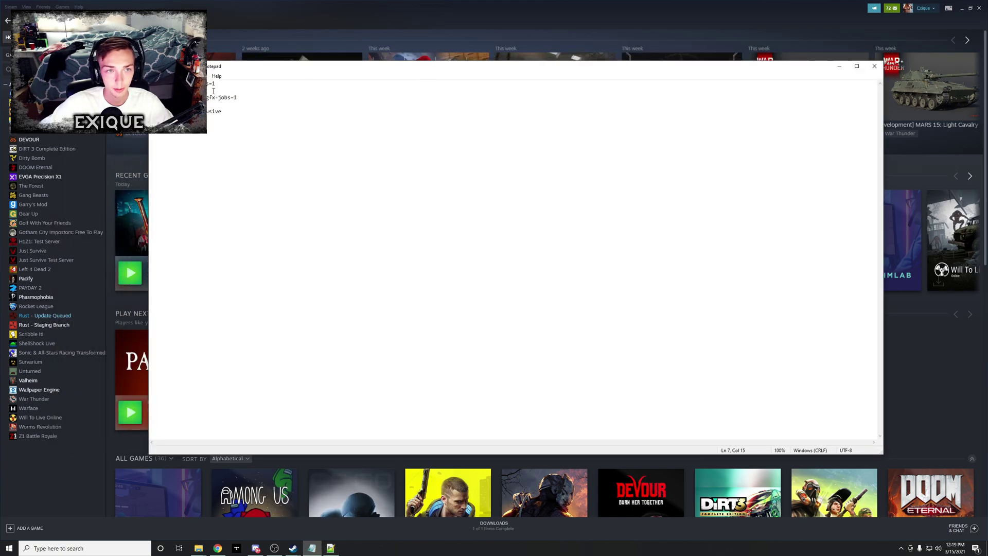
{"action": "double_click", "coordinate": [220, 87]}
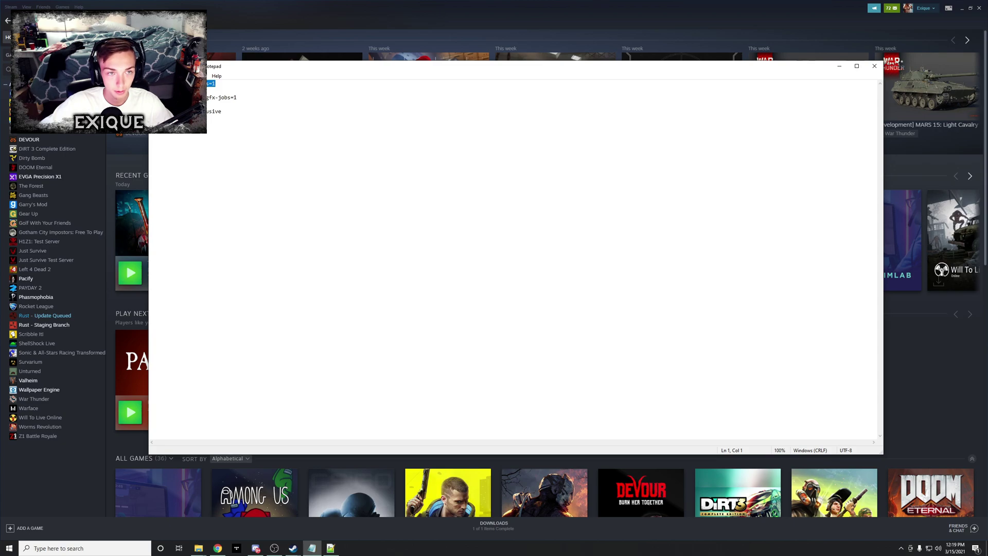
{"action": "right_click", "coordinate": [184, 83]}
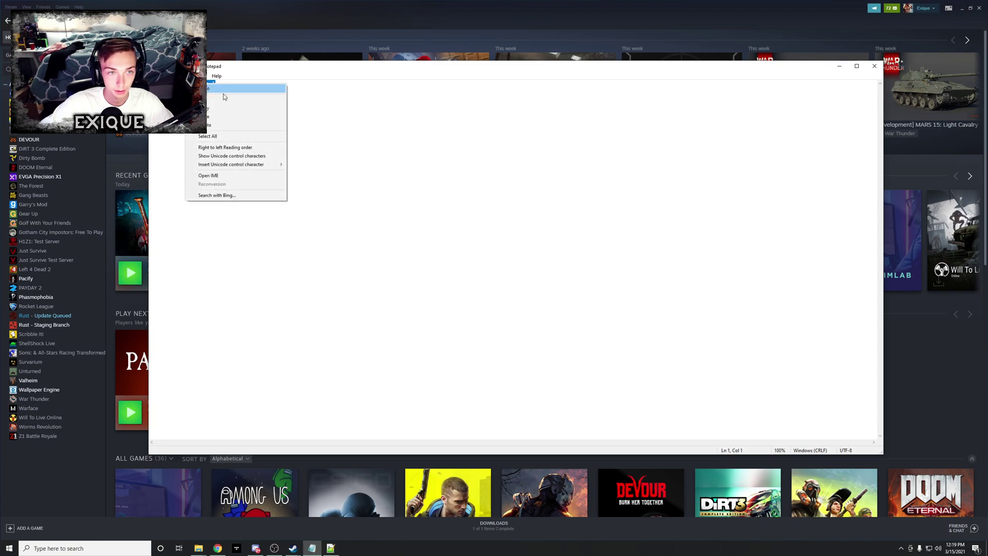
{"action": "left_click", "coordinate": [220, 109]}
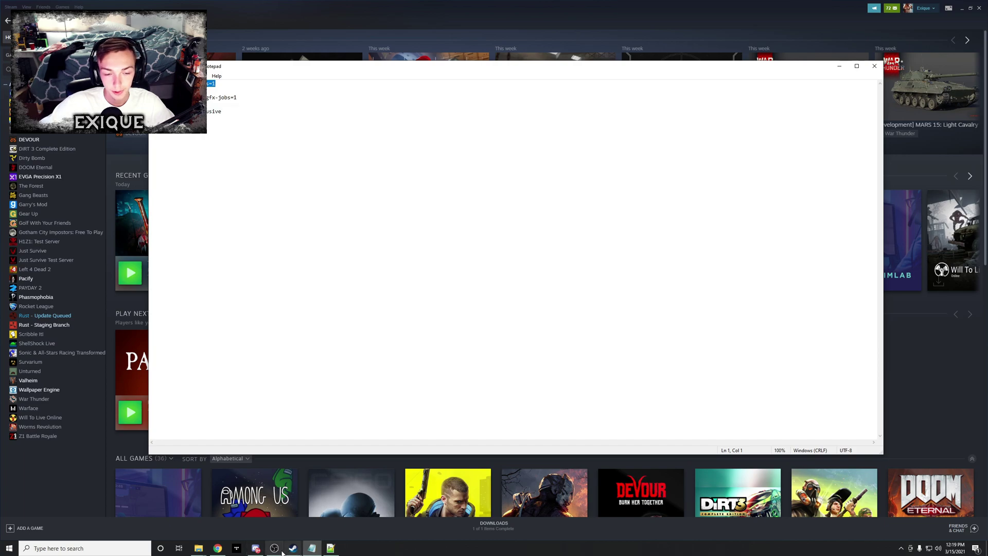
{"action": "left_click", "coordinate": [331, 548]}
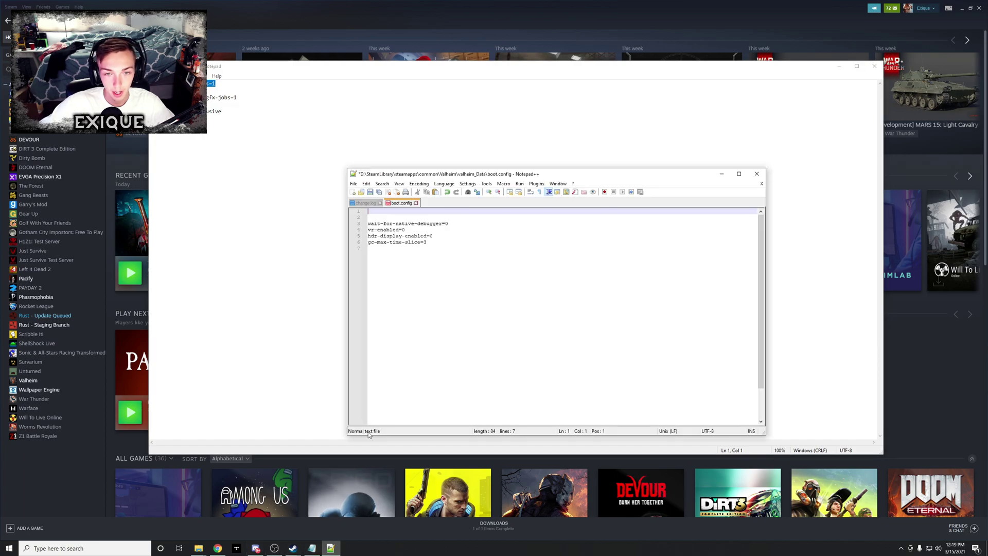
{"action": "right_click", "coordinate": [377, 211]}
{"action": "left_click", "coordinate": [403, 234]}
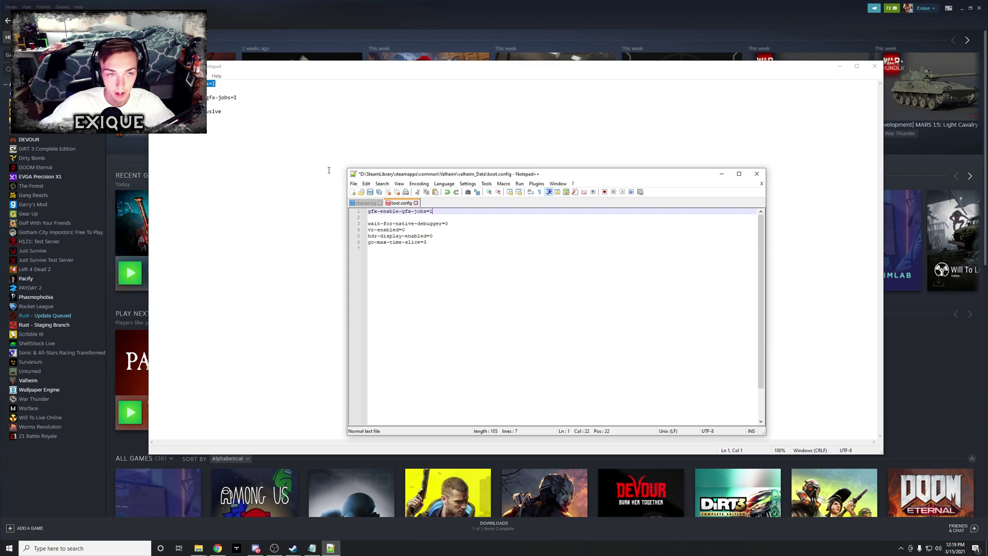
Copy the setting gfx-enable-native-gfx-jobs=1 from the Notepad notes into the second line of boot.config.
{"action": "key", "text": "Down"}
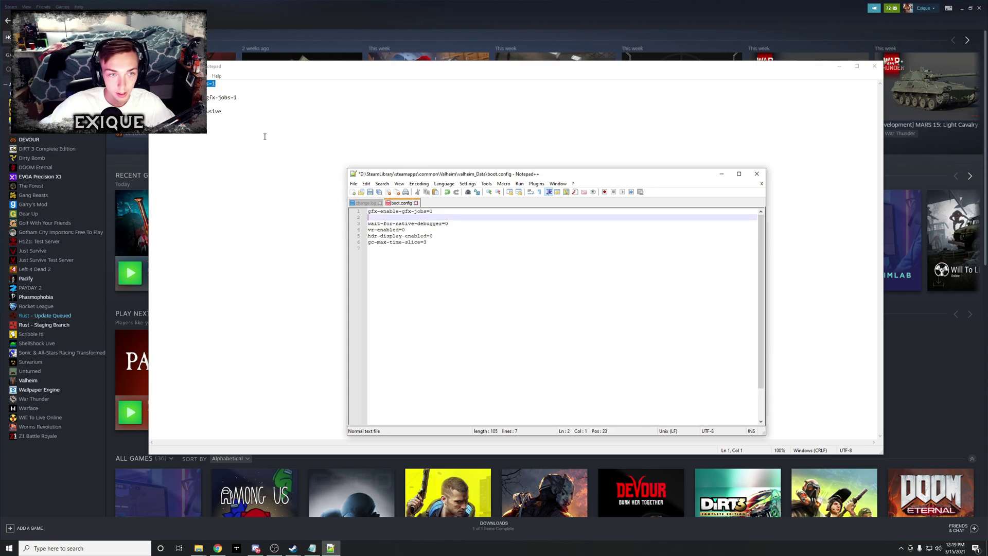
{"action": "left_click_drag", "start_coordinate": [243, 100], "coordinate": [160, 98]}
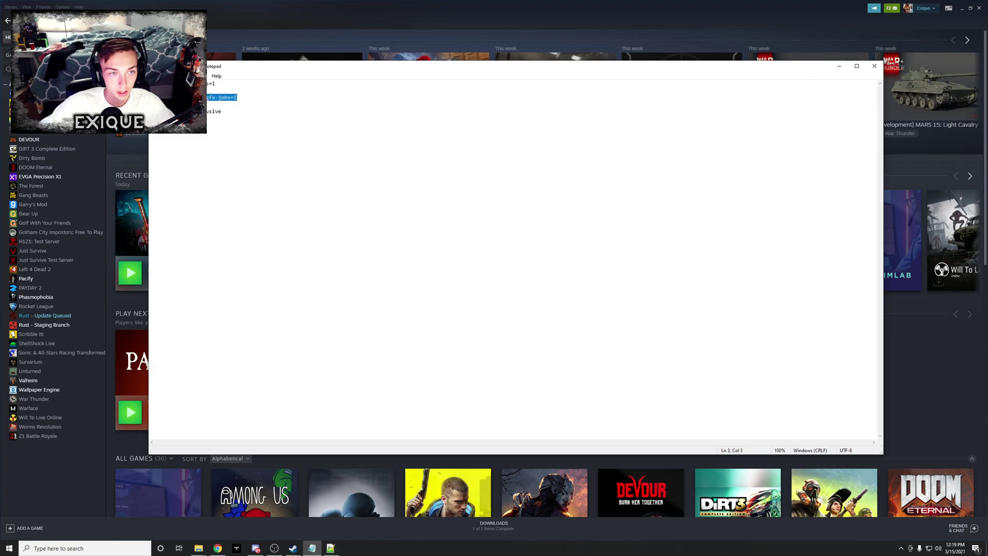
{"action": "right_click", "coordinate": [188, 97]}
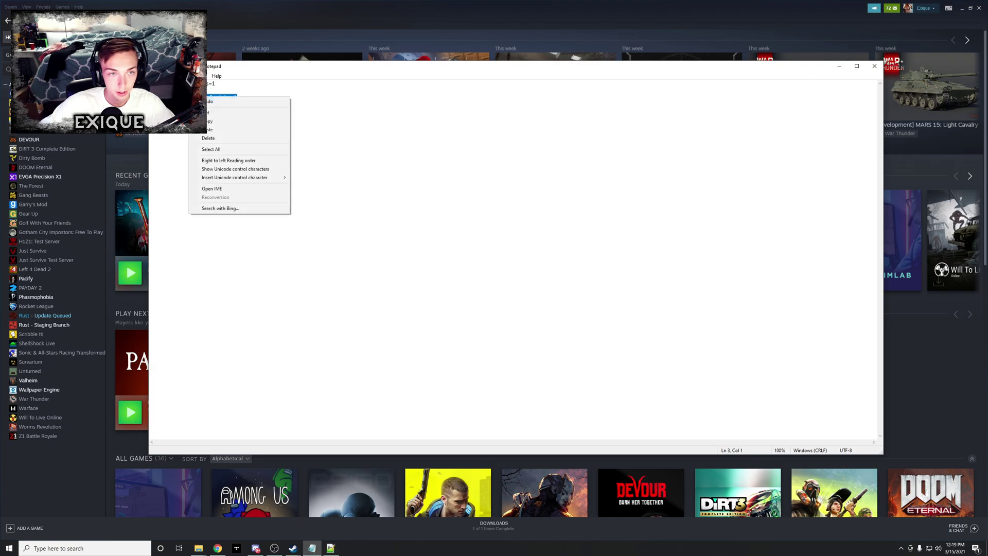
{"action": "left_click", "coordinate": [233, 121]}
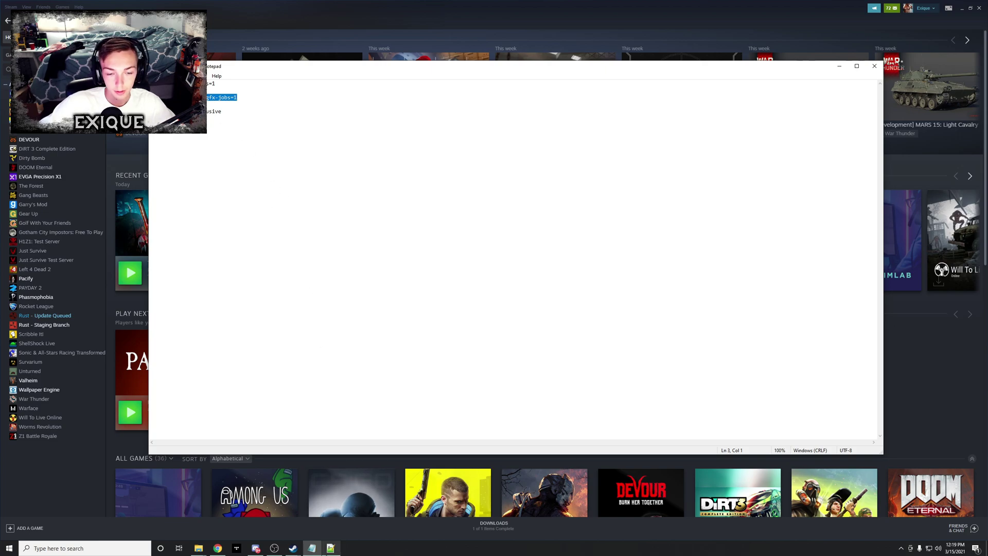
{"action": "left_click", "coordinate": [330, 548]}
{"action": "right_click", "coordinate": [373, 218]}
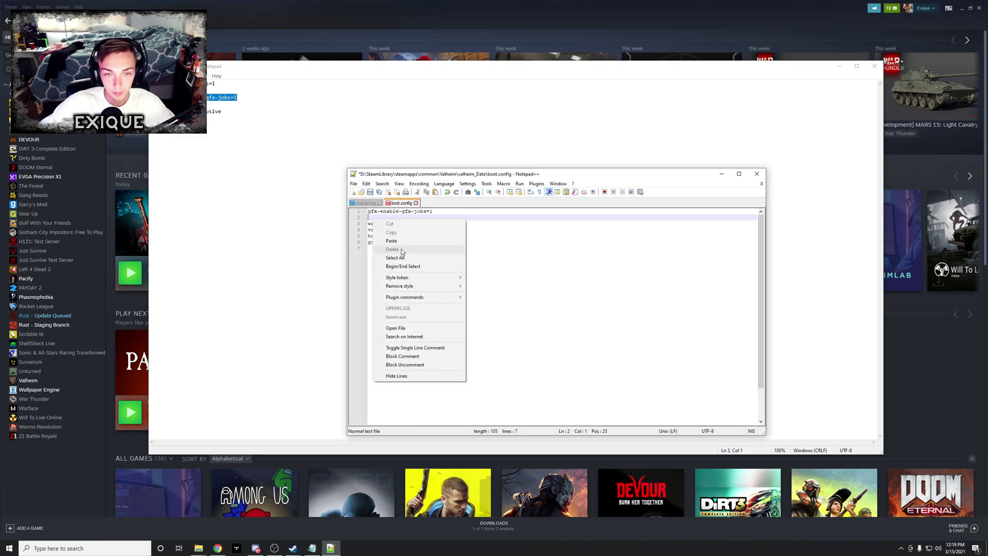
{"action": "left_click", "coordinate": [396, 239]}
{"action": "left_click", "coordinate": [452, 248]}
Save boot.config and close Notepad++.
{"action": "left_click", "coordinate": [354, 184]}
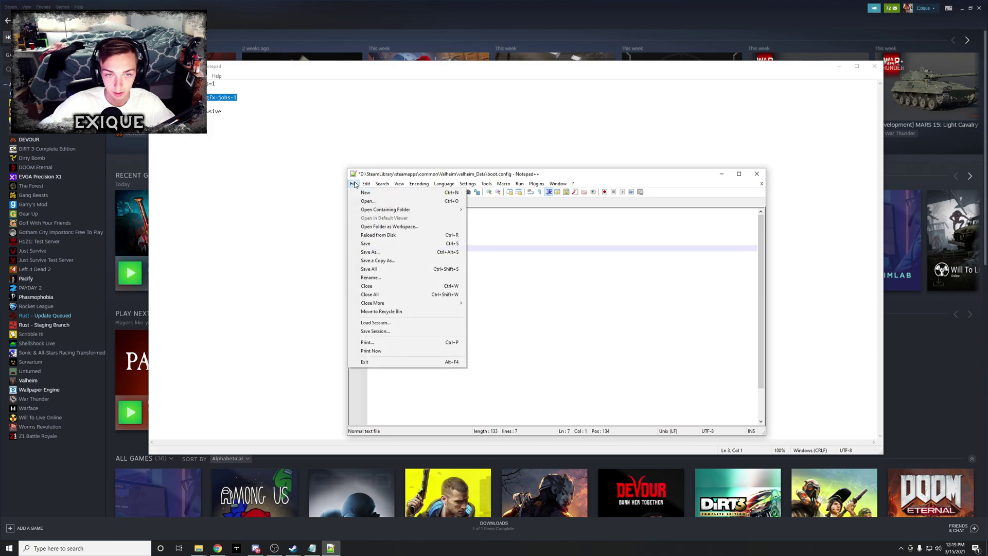
{"action": "left_click", "coordinate": [367, 243]}
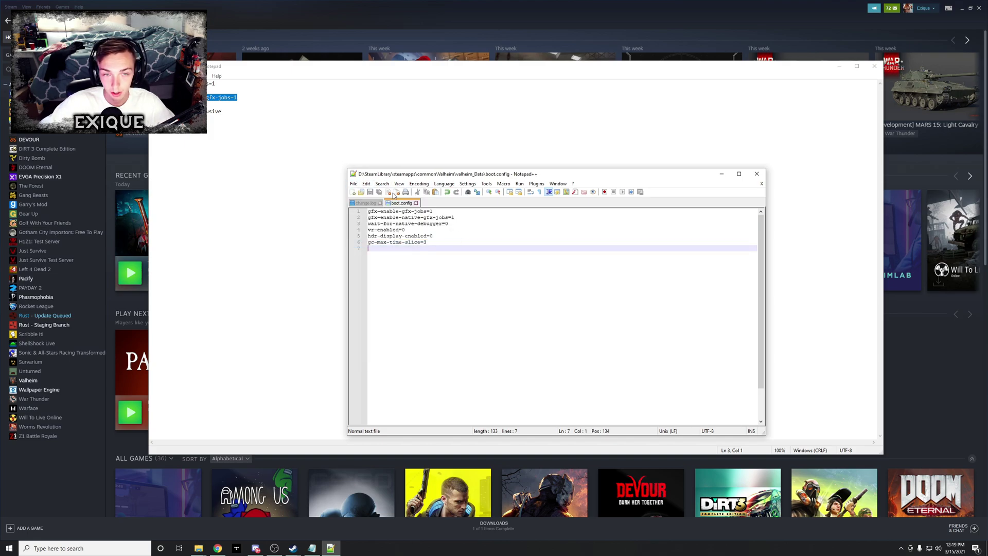
{"action": "left_click", "coordinate": [757, 173]}
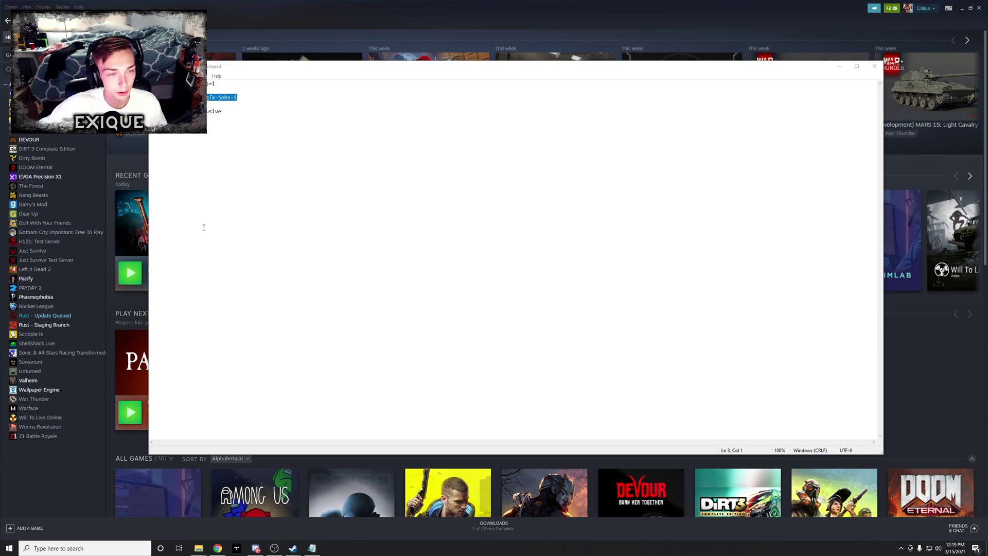
Copy the launch option -windows-mode exclusive from the Notepad notes and minimize the notes window.
{"action": "left_click_drag", "start_coordinate": [222, 111], "coordinate": [153, 111]}
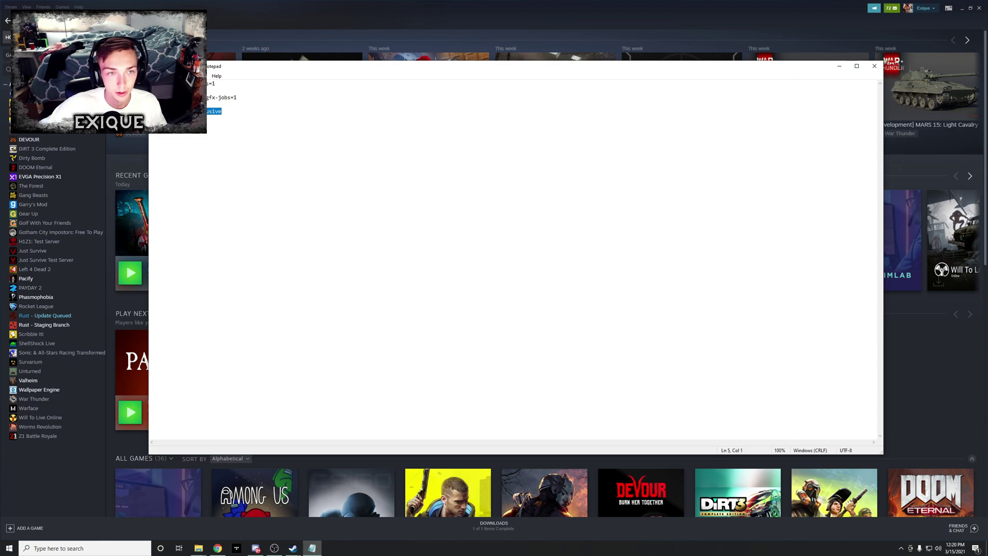
{"action": "right_click", "coordinate": [188, 114]}
{"action": "left_click", "coordinate": [242, 139]}
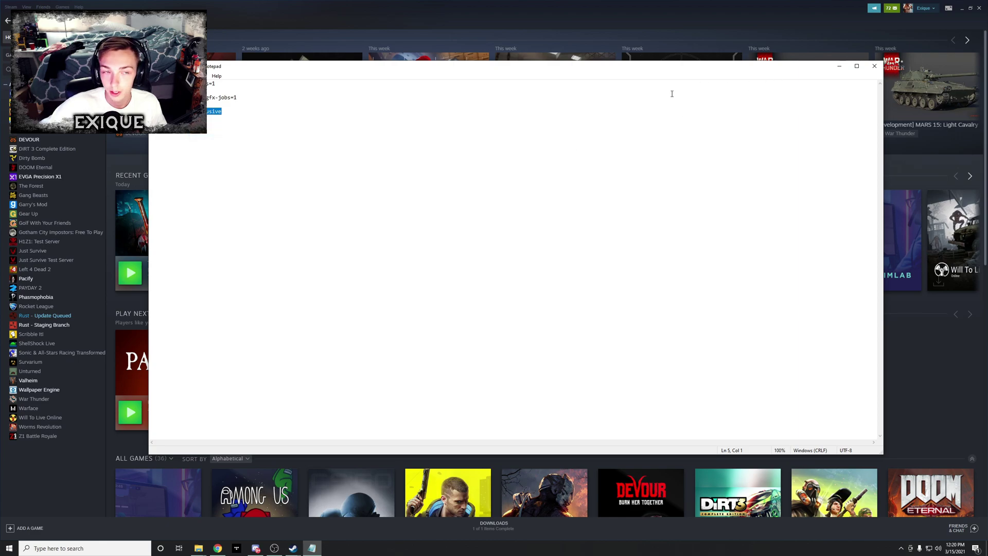
{"action": "left_click", "coordinate": [839, 66]}
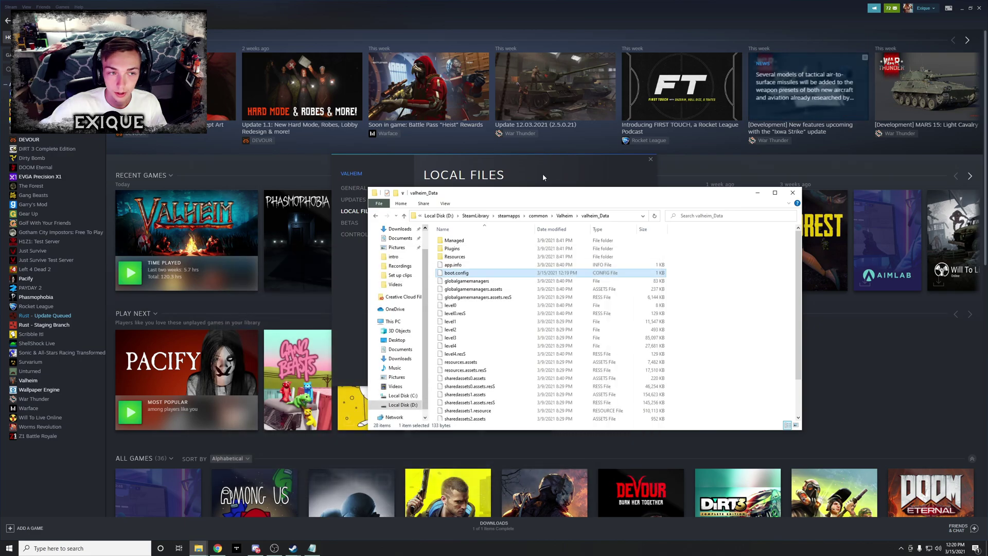
Add the copied -windows-mode exclusive to the launch options in Valheim's general properties in Steam and close the properties.
{"action": "left_click", "coordinate": [406, 167]}
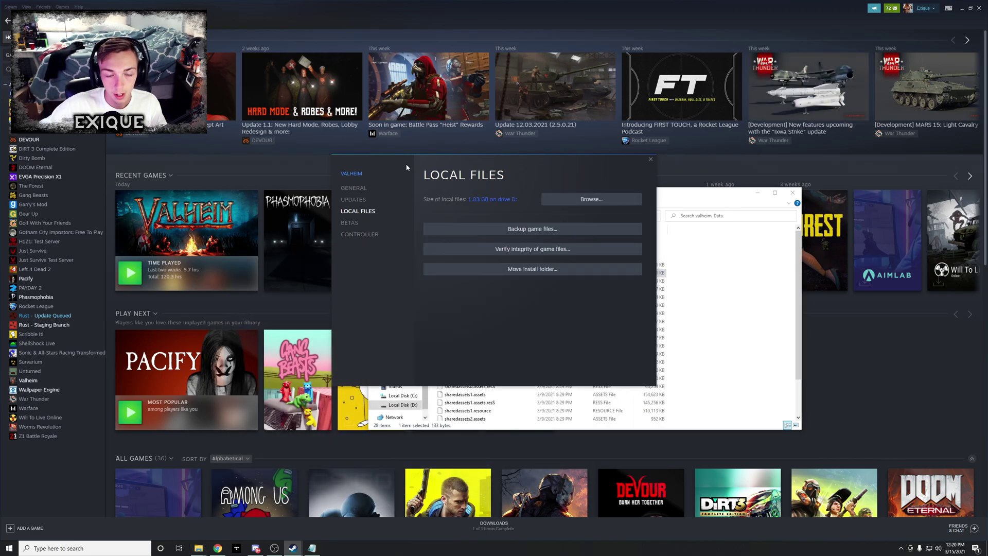
{"action": "left_click", "coordinate": [372, 186]}
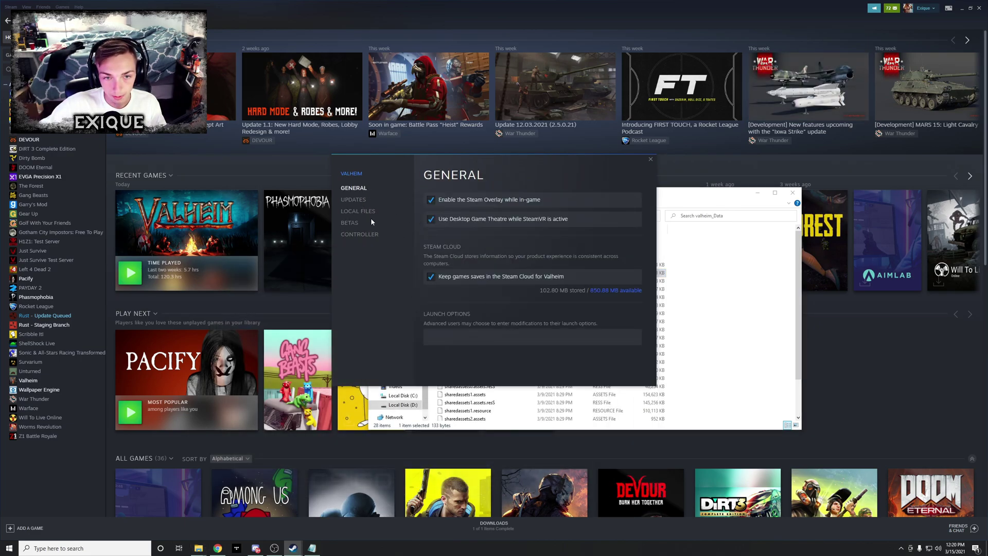
{"action": "right_click", "coordinate": [58, 315]}
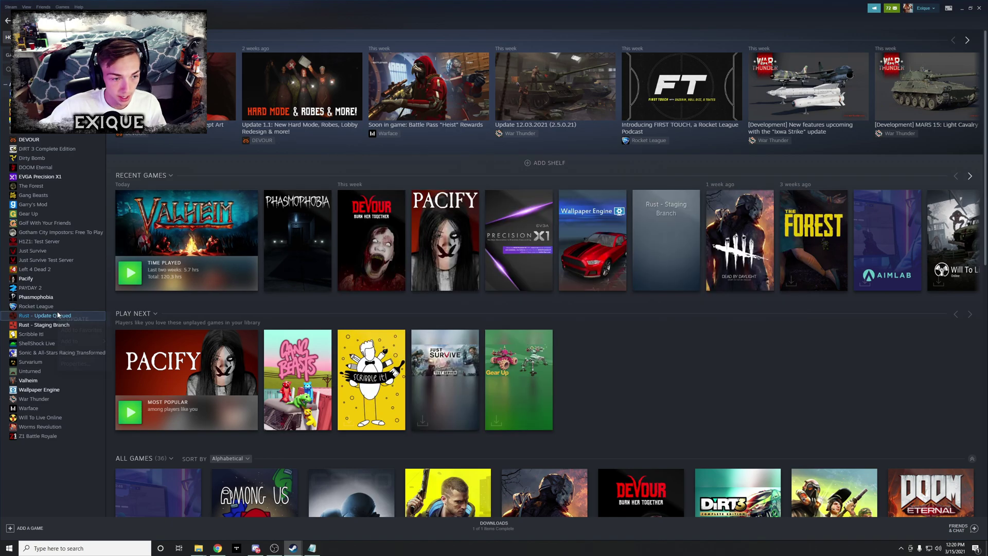
{"action": "right_click", "coordinate": [39, 381]}
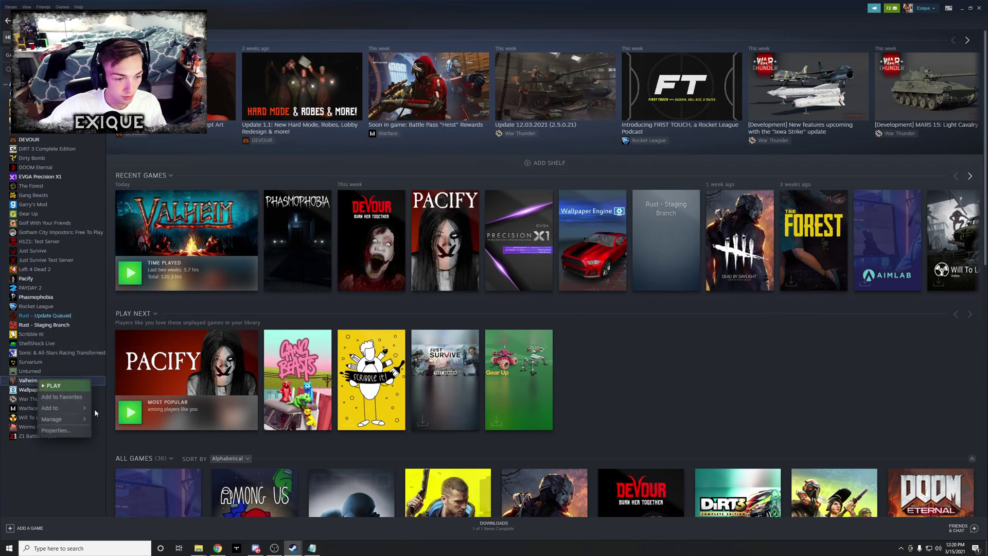
{"action": "left_click", "coordinate": [77, 430]}
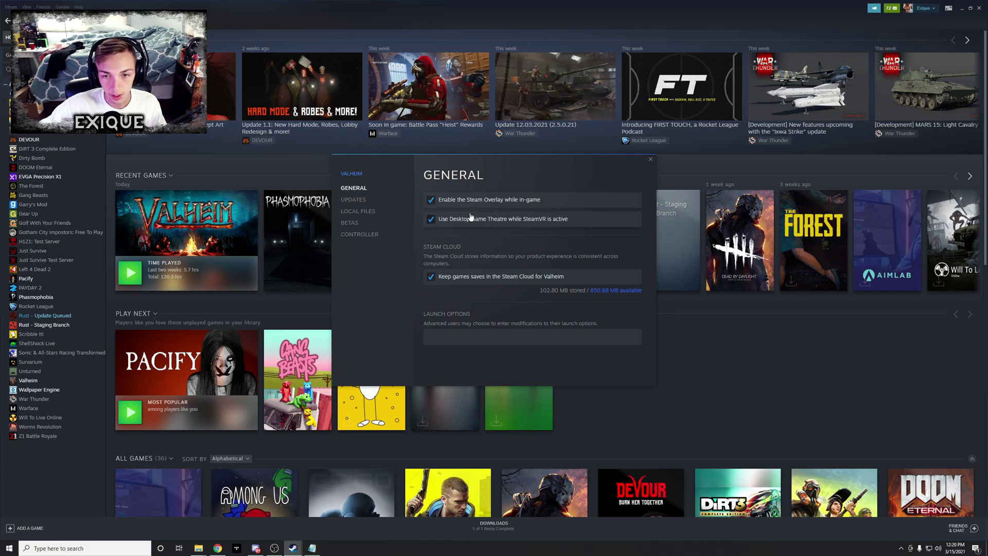
{"action": "right_click", "coordinate": [476, 341]}
{"action": "left_click", "coordinate": [499, 349]}
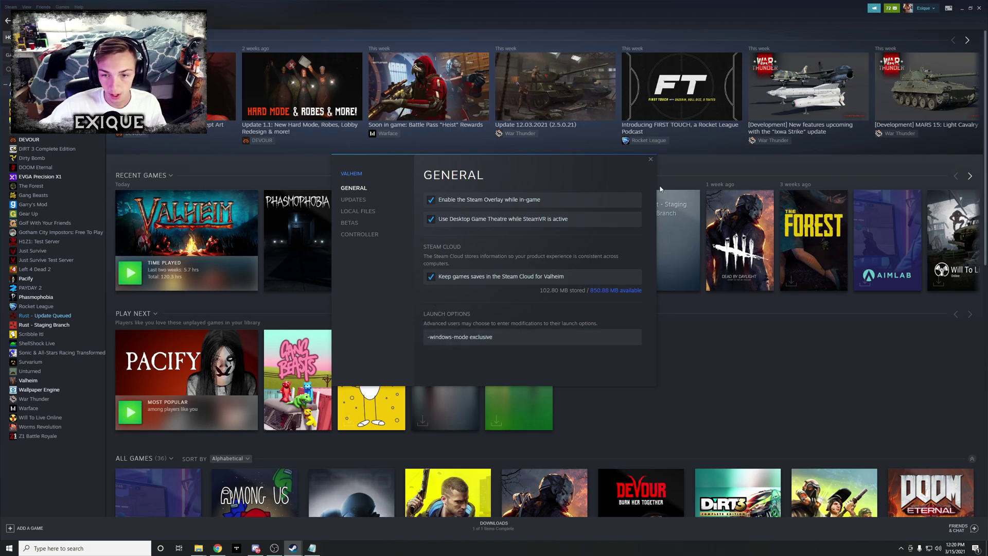
{"action": "left_click", "coordinate": [650, 159]}
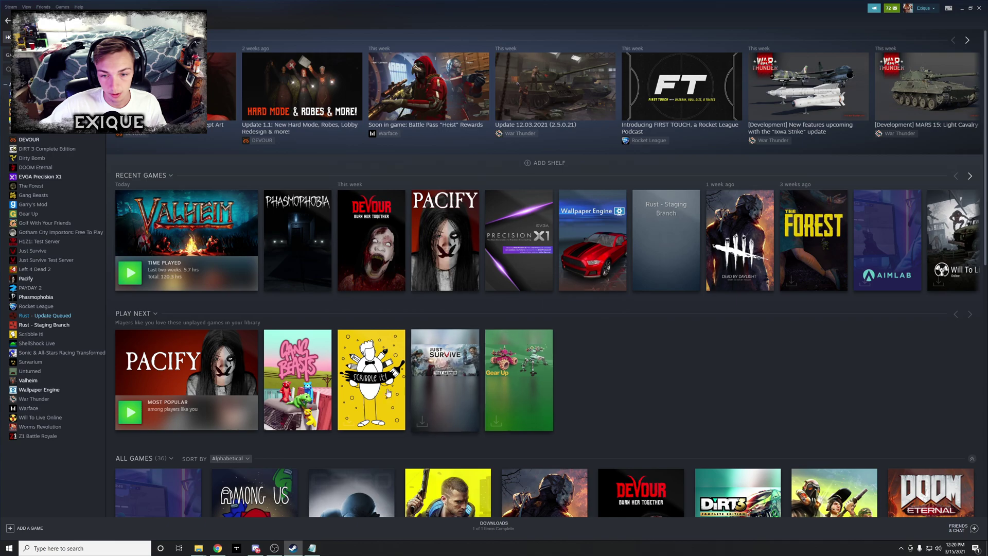
{"action": "left_click", "coordinate": [309, 553]}
{"action": "left_click_drag", "start_coordinate": [239, 97], "coordinate": [203, 98]}
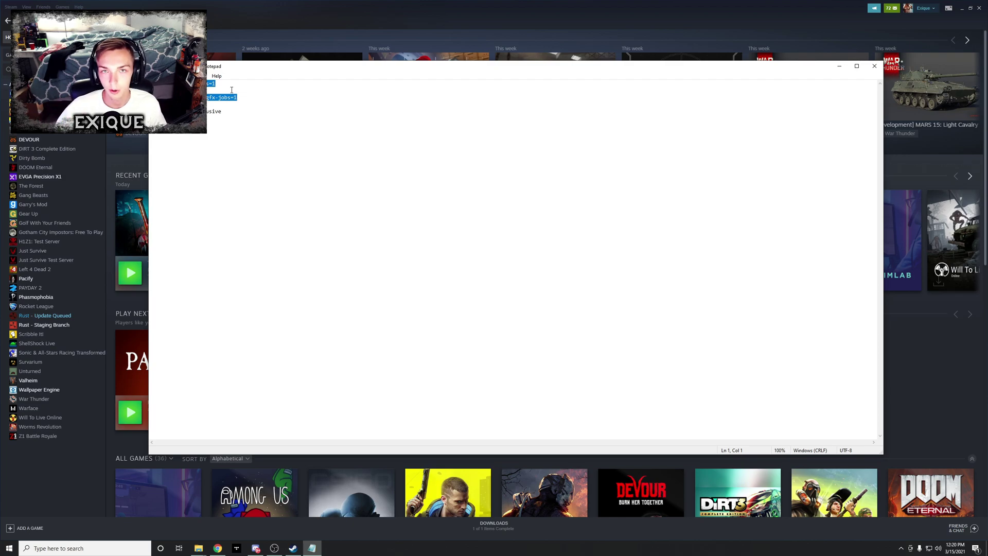
{"action": "key", "text": "Right"}
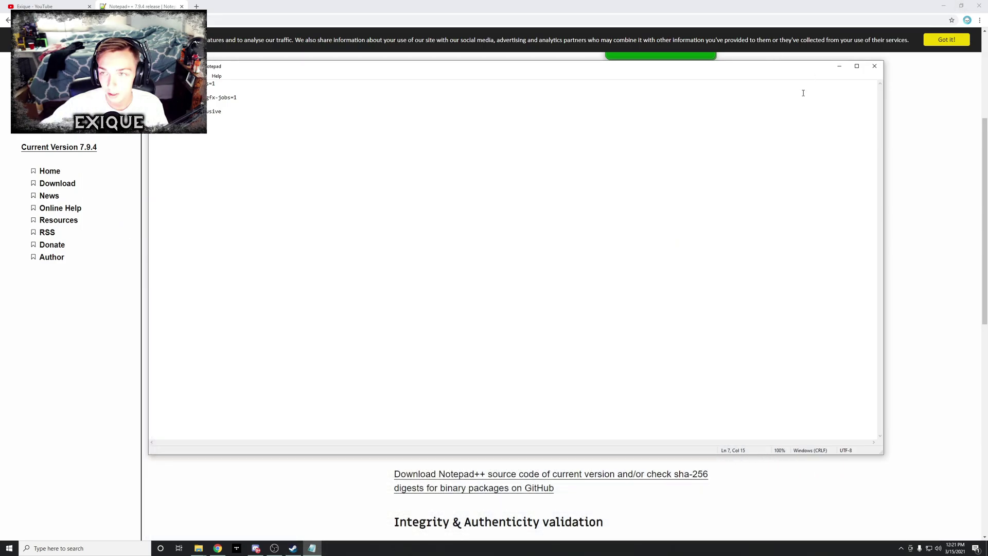
Minimize the browser and the notes, and launch Valheim from its desktop shortcut.
{"action": "left_click", "coordinate": [943, 6]}
{"action": "left_click", "coordinate": [839, 66]}
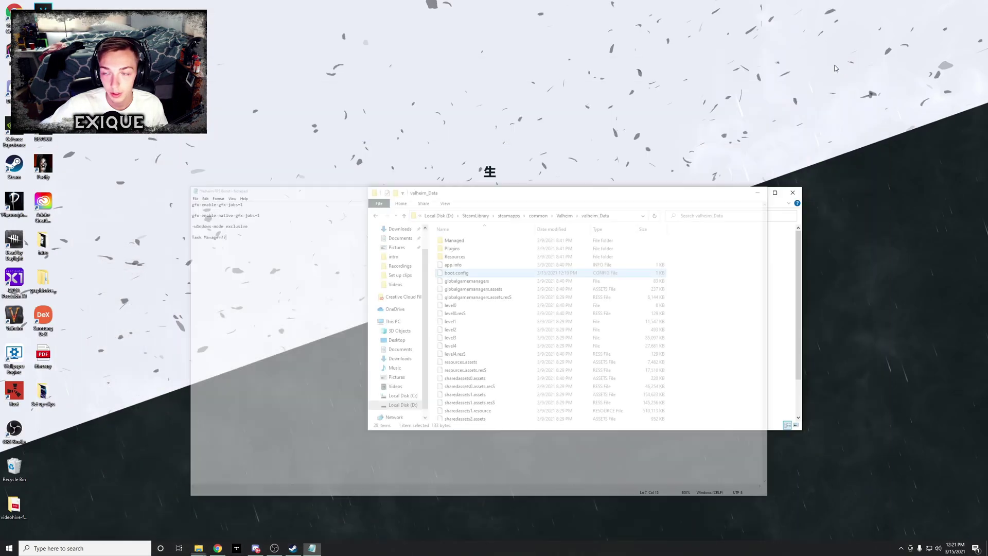
{"action": "left_click", "coordinate": [16, 326]}
{"action": "double_click", "coordinate": [16, 326]}
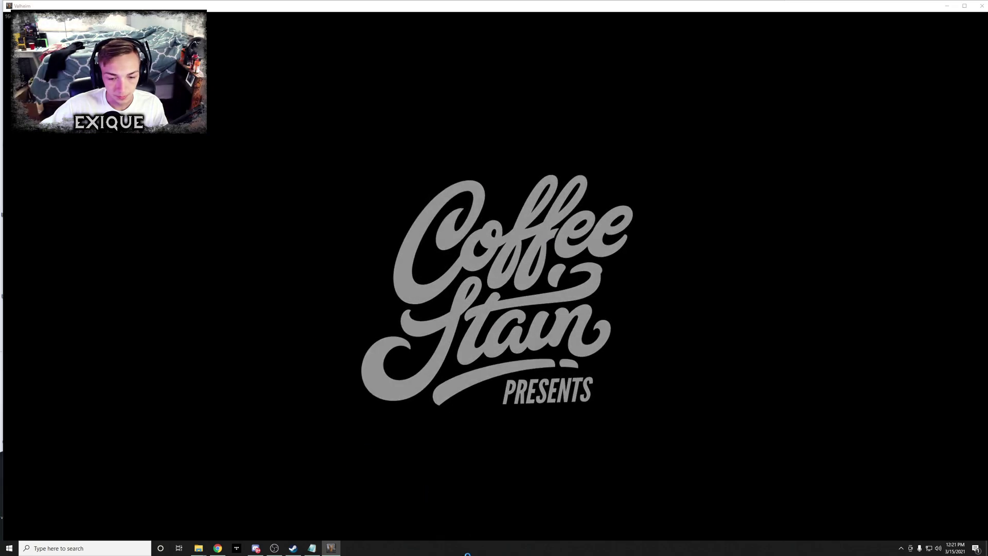
Open Task Manager and go to the details entry of the running valheim process.
{"action": "right_click", "coordinate": [464, 548]}
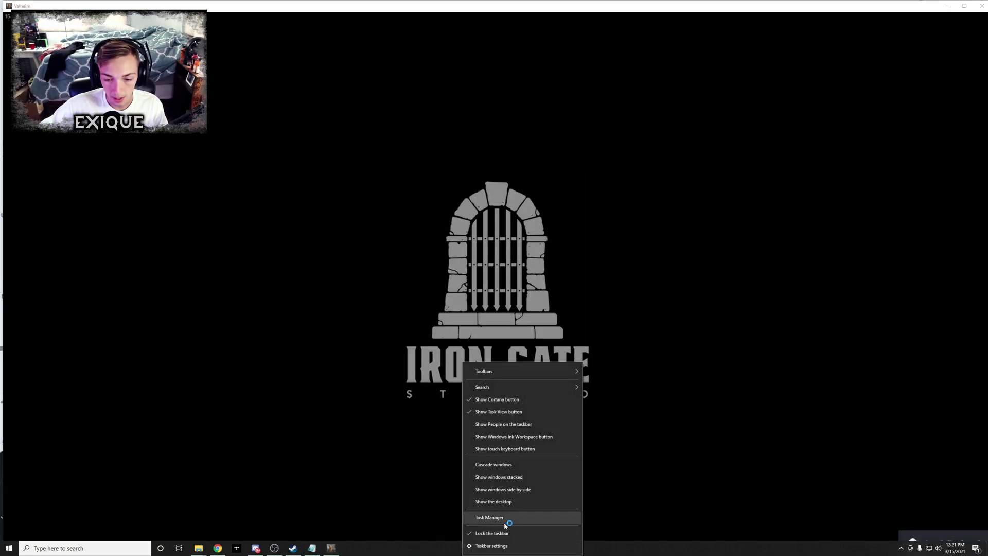
{"action": "right_click", "coordinate": [424, 549]}
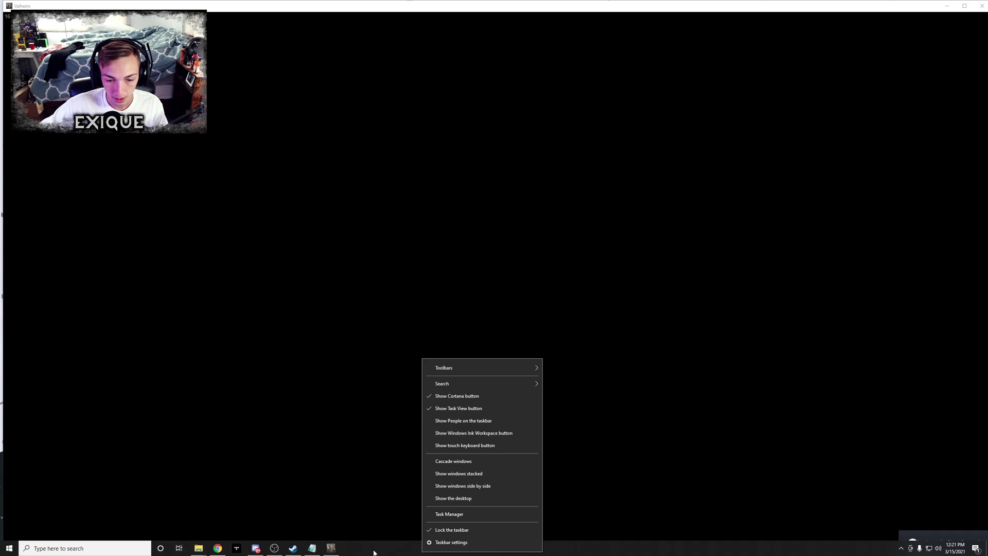
{"action": "left_click", "coordinate": [457, 514]}
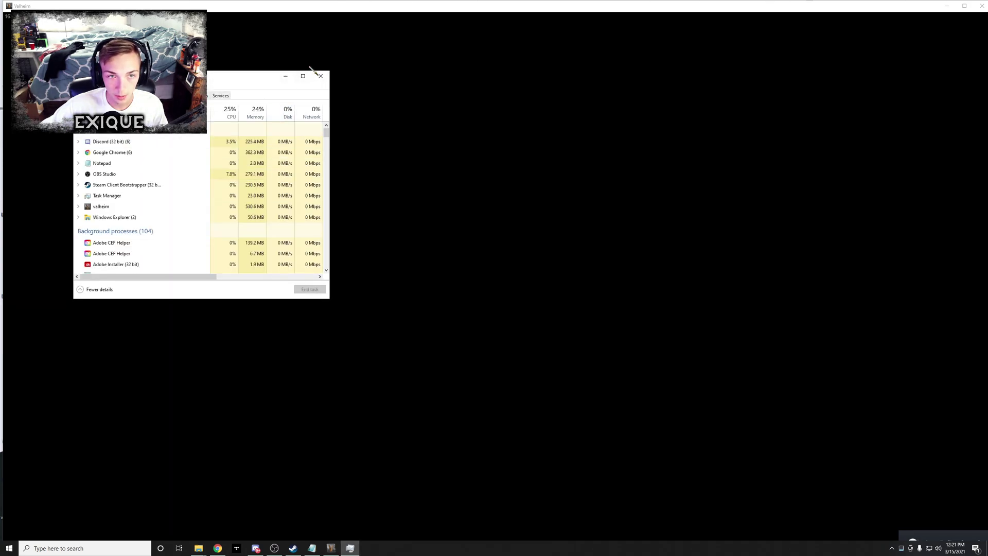
{"action": "right_click", "coordinate": [92, 208]}
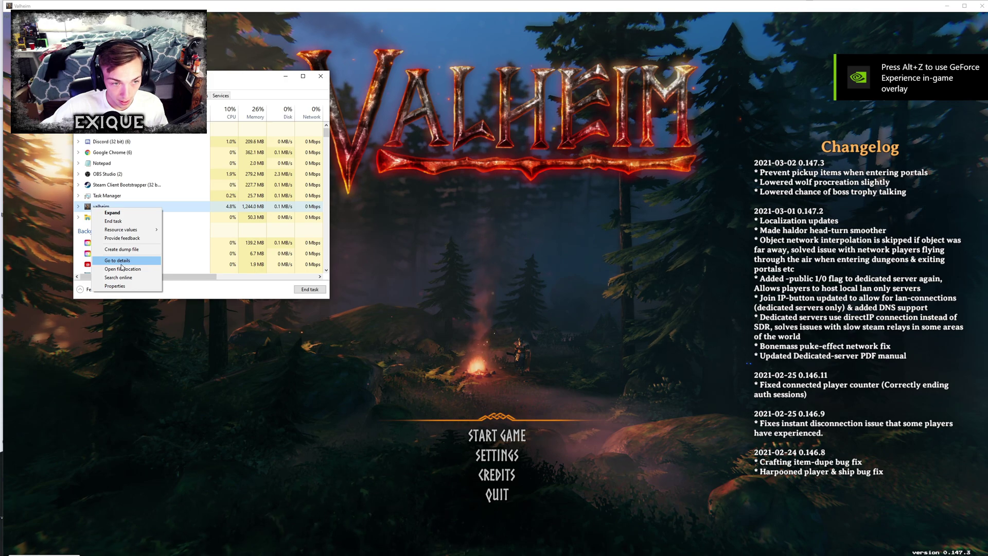
{"action": "left_click", "coordinate": [117, 260]}
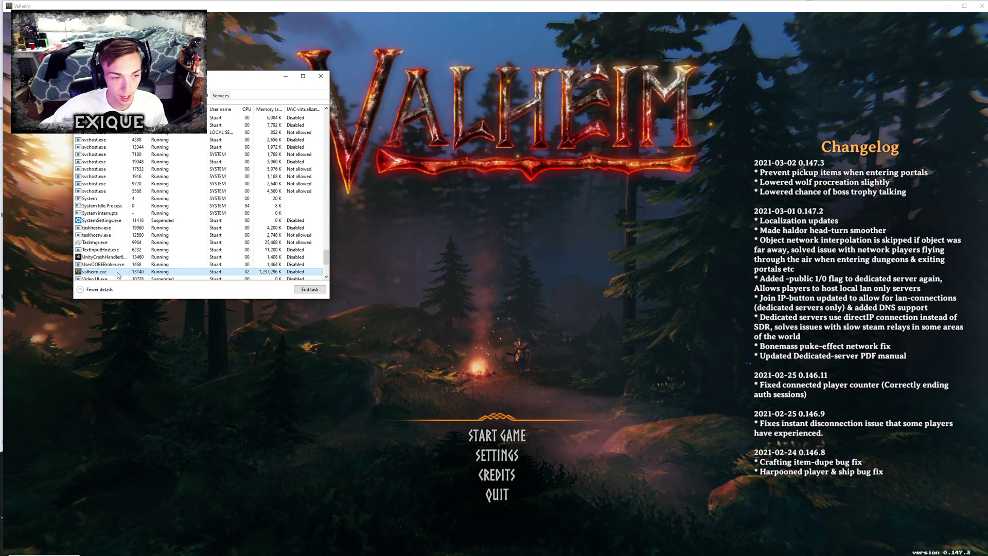
Examine the priority levels offered for valheim.exe and close Task Manager.
{"action": "right_click", "coordinate": [118, 273]}
{"action": "mouse_move", "coordinate": [173, 305]}
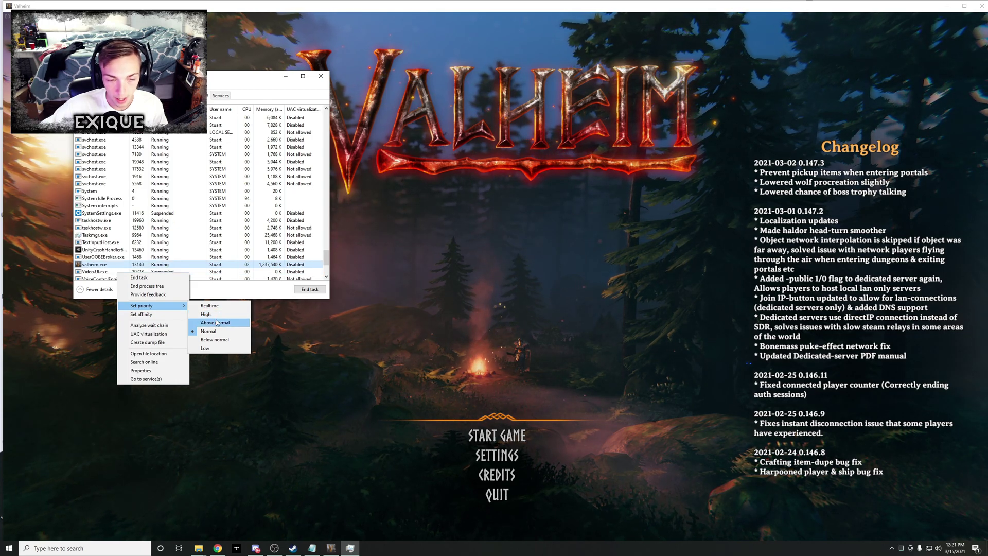
{"action": "left_click", "coordinate": [220, 292]}
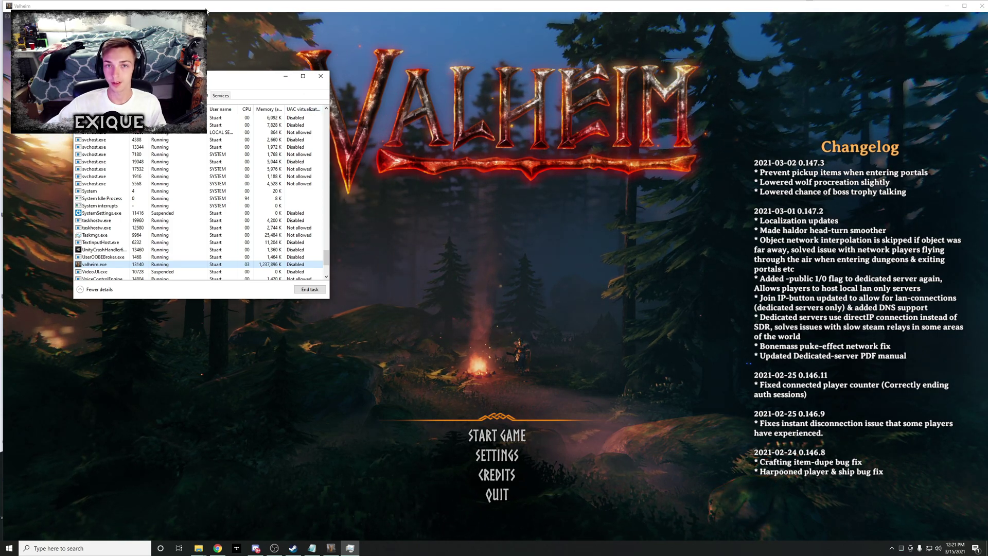
{"action": "left_click", "coordinate": [320, 76]}
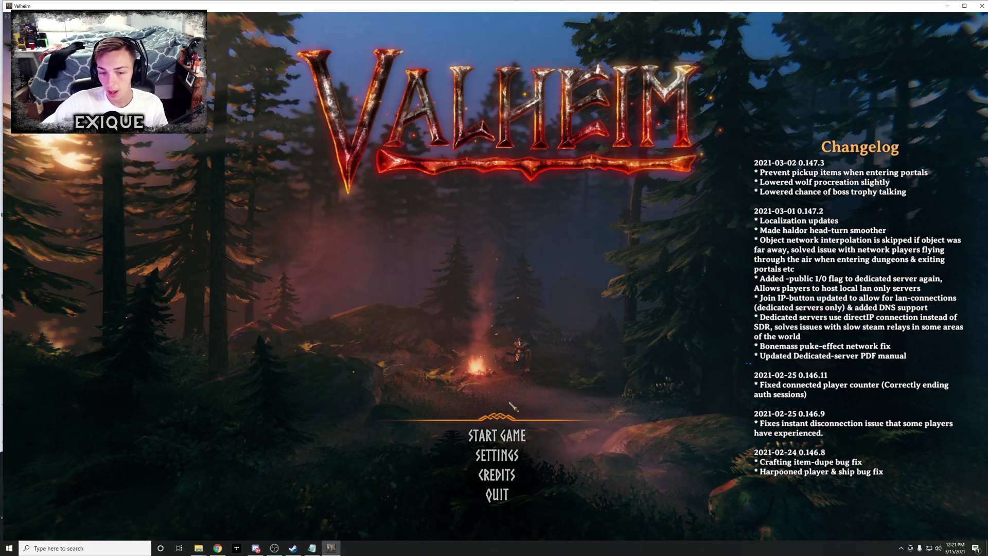
Switch Valheim to fullscreen in its graphics settings and apply the change.
{"action": "left_click", "coordinate": [497, 437]}
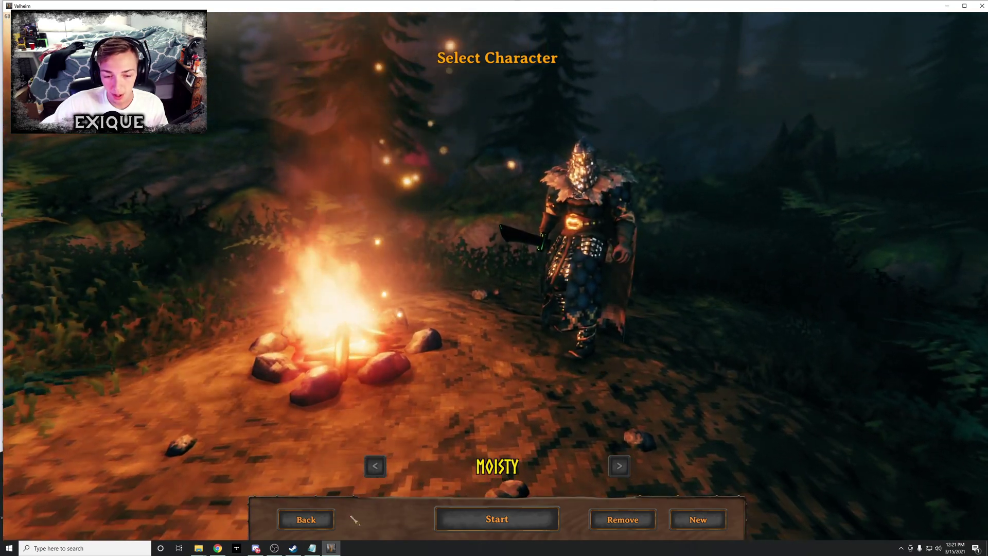
{"action": "left_click", "coordinate": [324, 520]}
{"action": "left_click", "coordinate": [497, 433]}
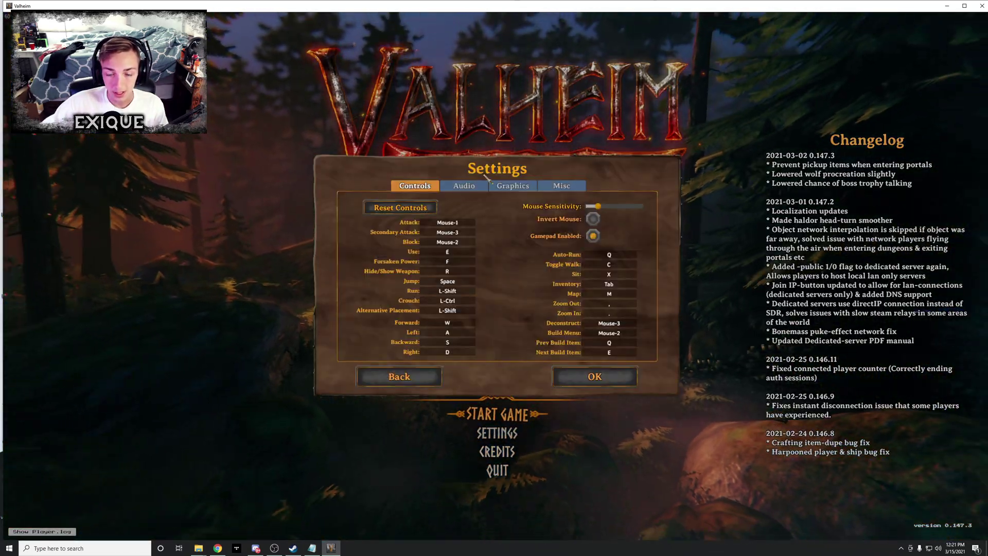
{"action": "left_click", "coordinate": [507, 186]}
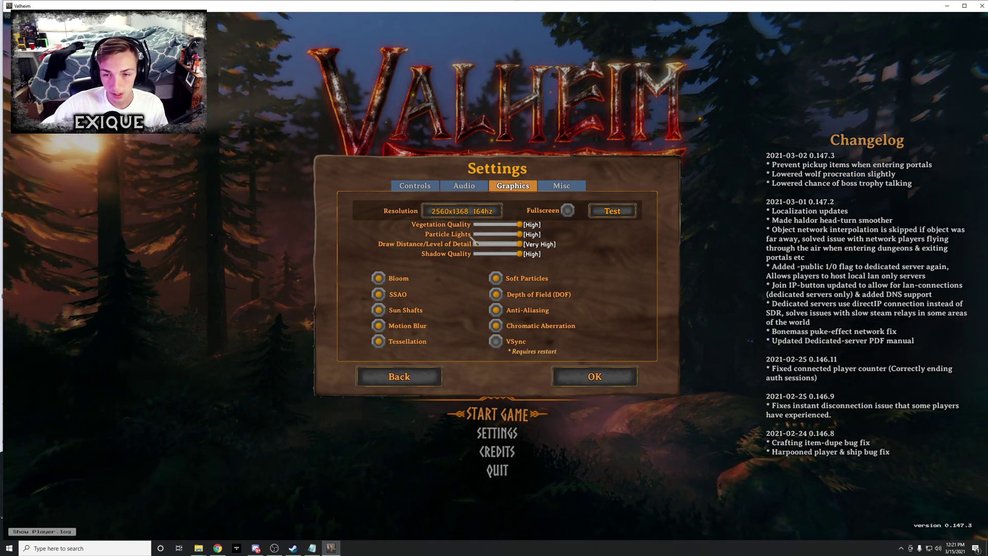
{"action": "left_click", "coordinate": [585, 379]}
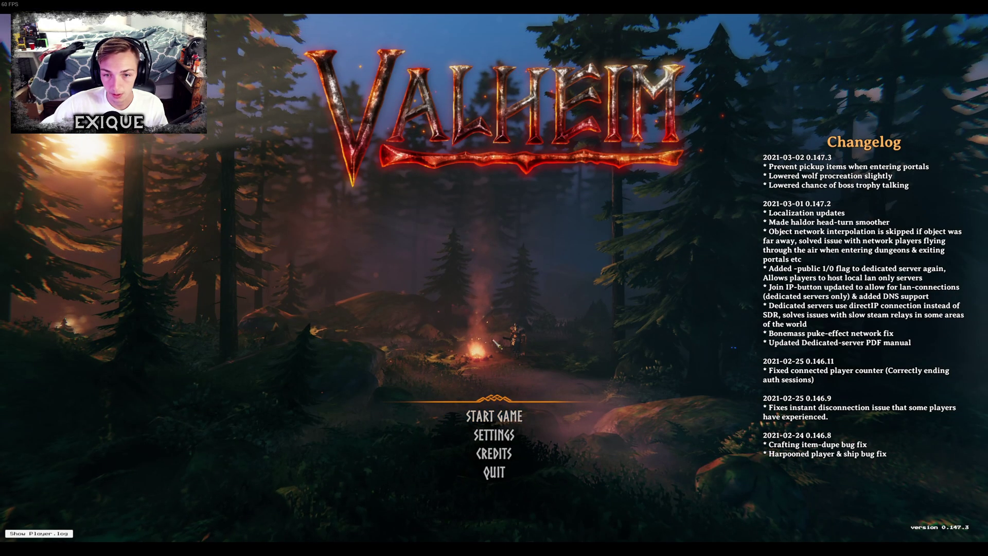
Set the resolution to 2560x1440 164hz in the game's graphics settings.
{"action": "left_click", "coordinate": [497, 435]}
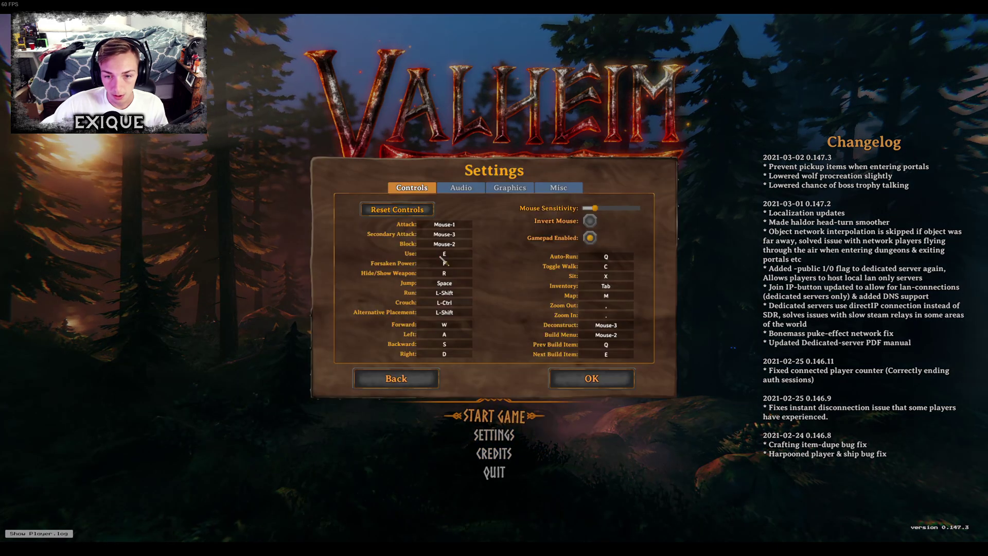
{"action": "left_click", "coordinate": [502, 188]}
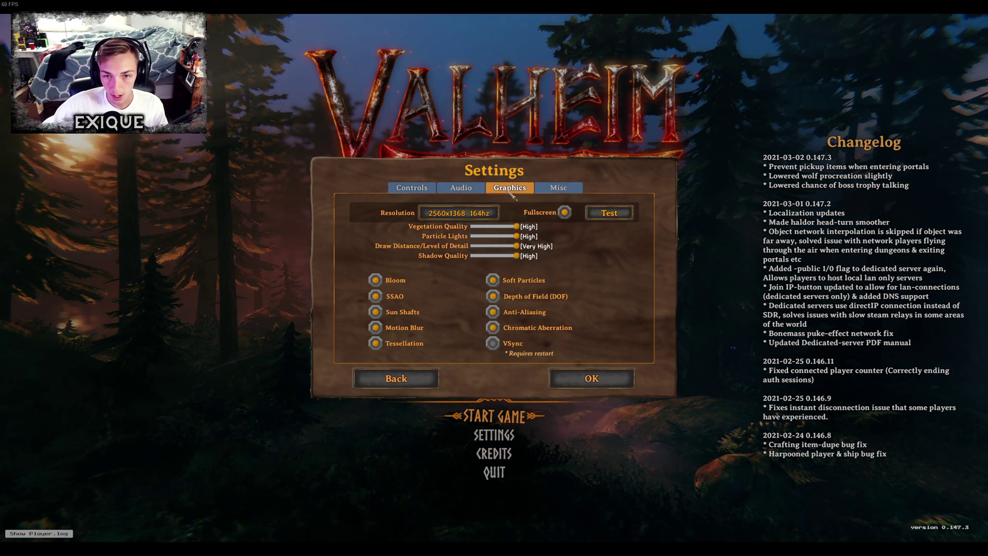
{"action": "left_click", "coordinate": [474, 215]}
{"action": "left_click_drag", "start_coordinate": [528, 262], "coordinate": [536, 353]}
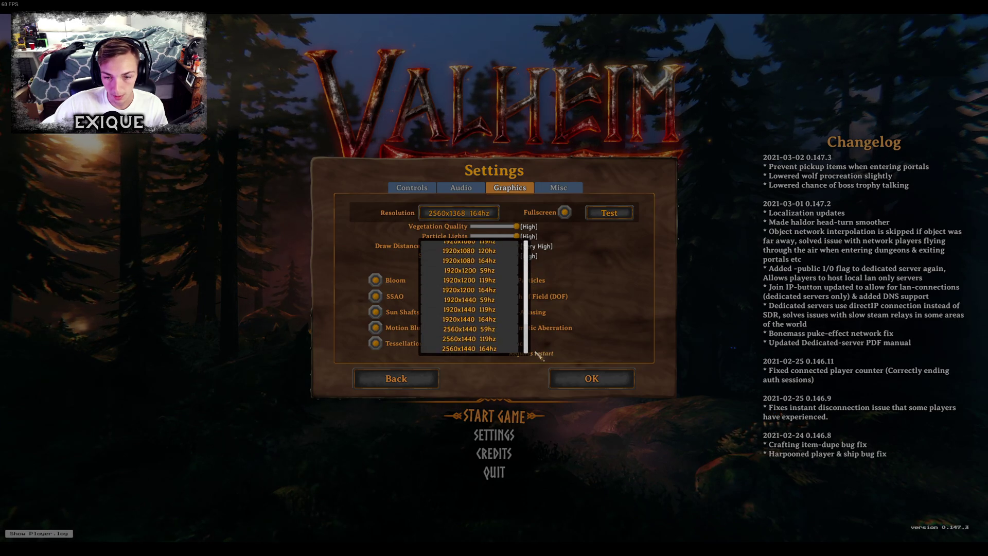
{"action": "left_click", "coordinate": [487, 349]}
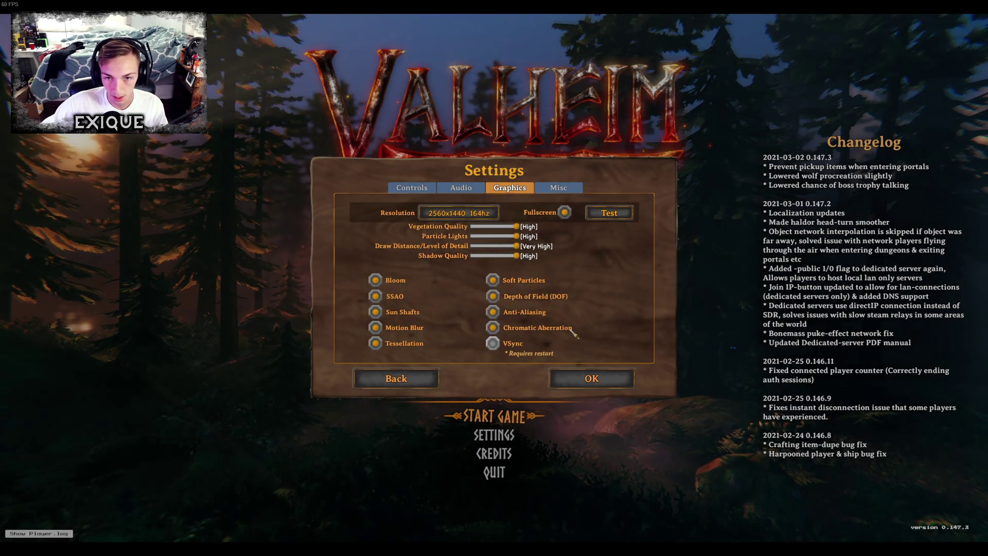
Turn off Tessellation and Sun Shafts and lower Shadow Quality to Medium.
{"action": "left_click", "coordinate": [376, 344]}
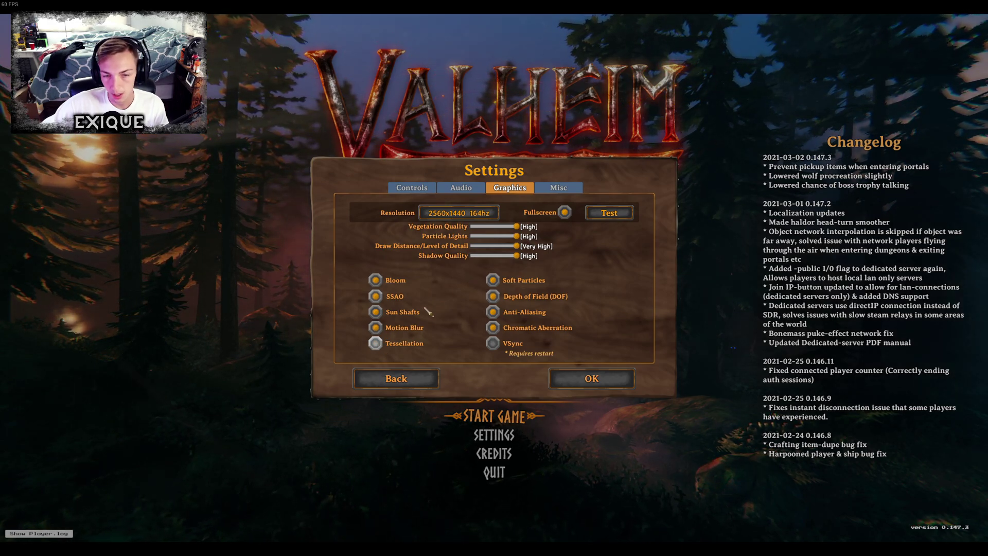
{"action": "left_click", "coordinate": [377, 315]}
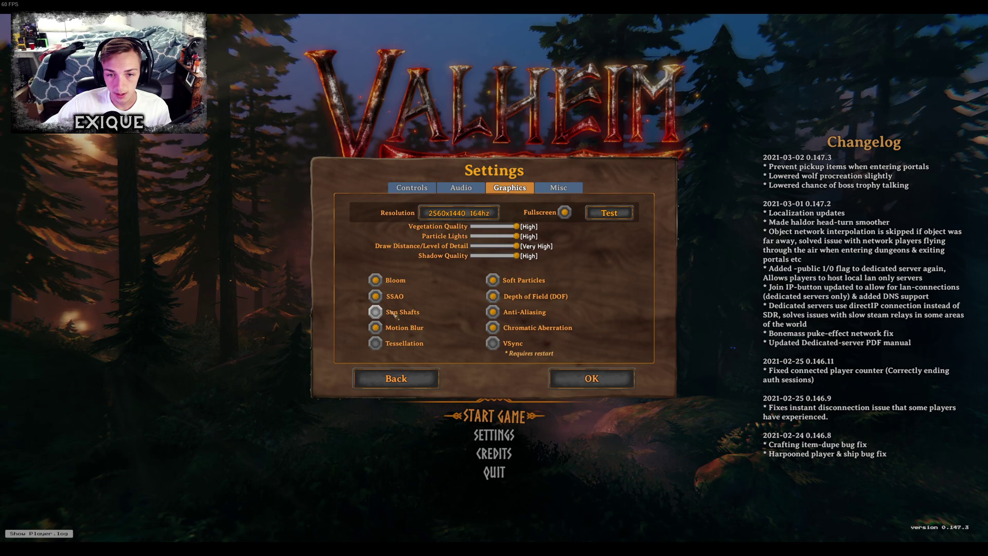
{"action": "left_click_drag", "start_coordinate": [508, 256], "coordinate": [494, 256]}
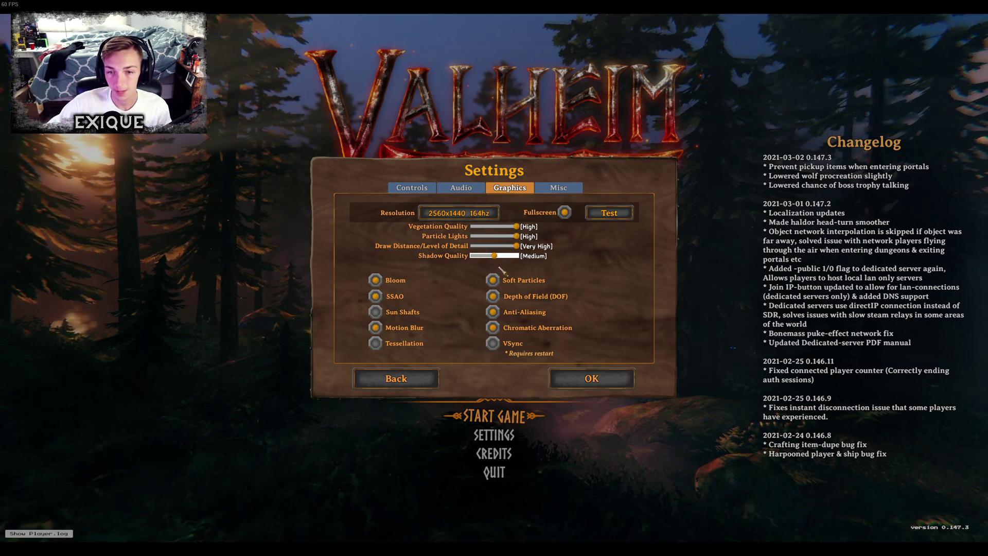
Turn off Depth of Field and Chromatic Aberration, lower Particle Lights, and save the graphics settings.
{"action": "left_click", "coordinate": [494, 298]}
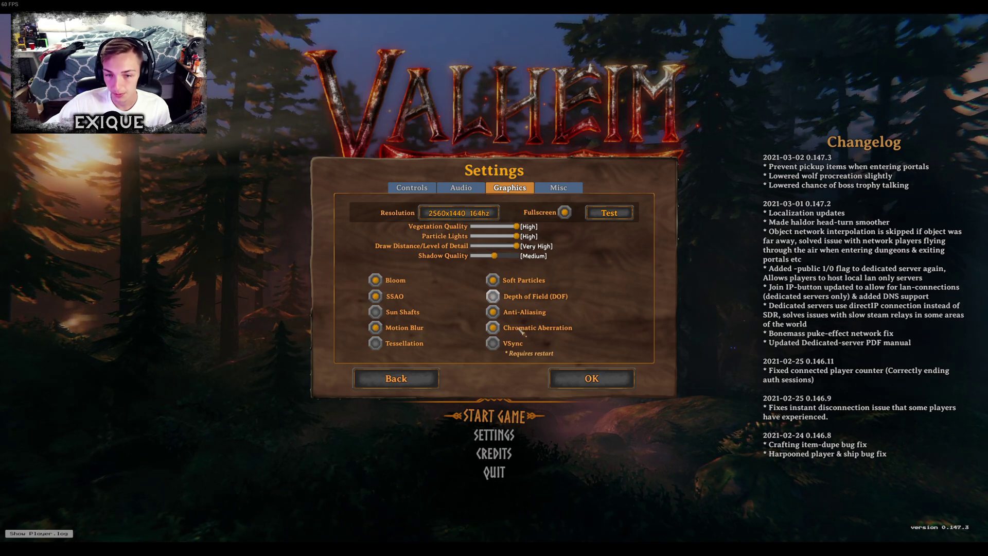
{"action": "left_click", "coordinate": [492, 328]}
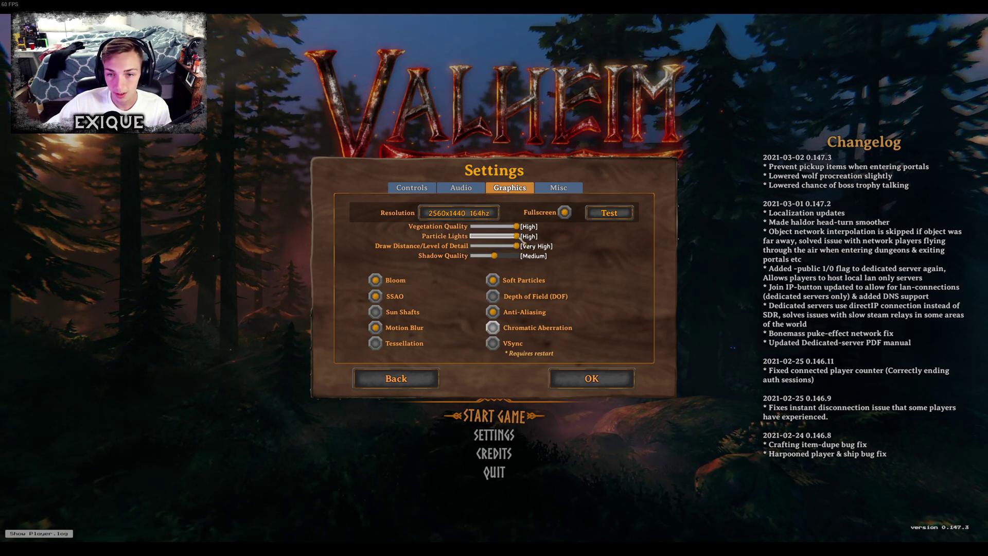
{"action": "left_click_drag", "start_coordinate": [516, 236], "coordinate": [495, 237]}
{"action": "left_click", "coordinate": [592, 379]}
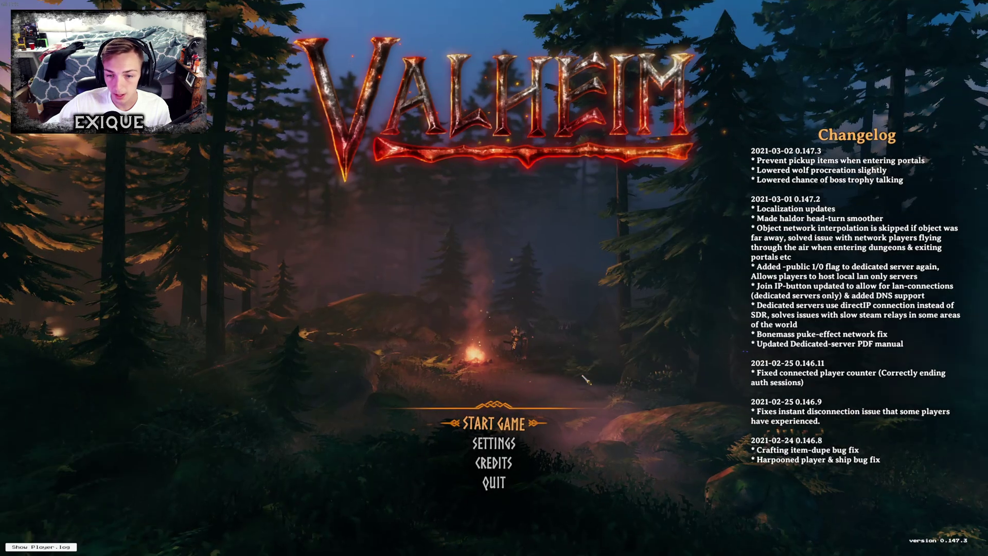
Start the game with the displayed character in the world named 000000.
{"action": "left_click", "coordinate": [517, 426]}
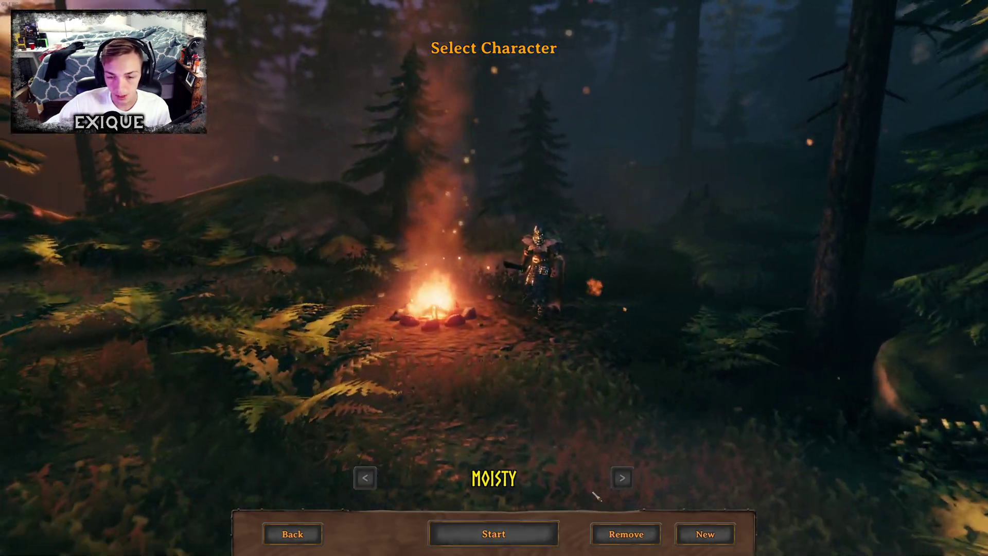
{"action": "left_click", "coordinate": [547, 536]}
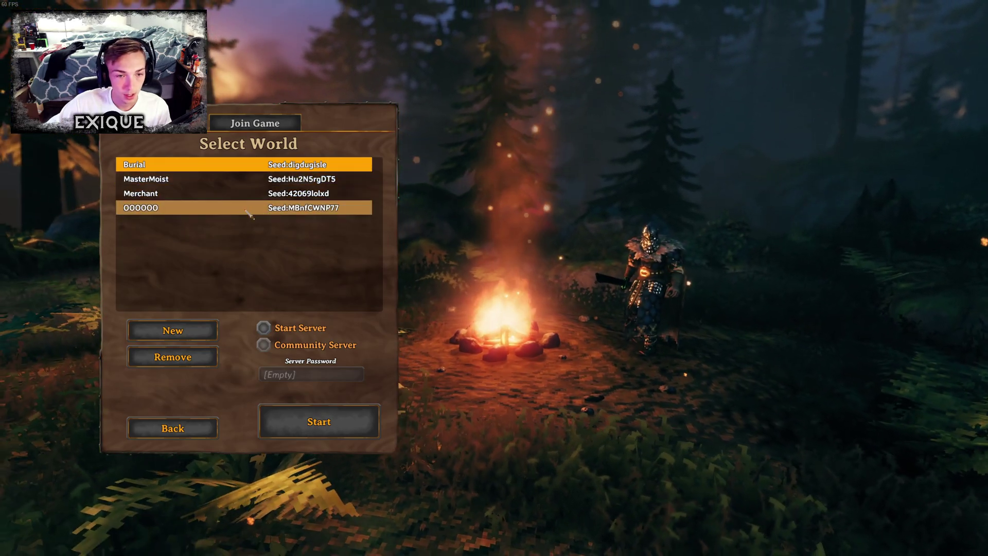
{"action": "left_click", "coordinate": [268, 208]}
{"action": "left_click", "coordinate": [341, 420]}
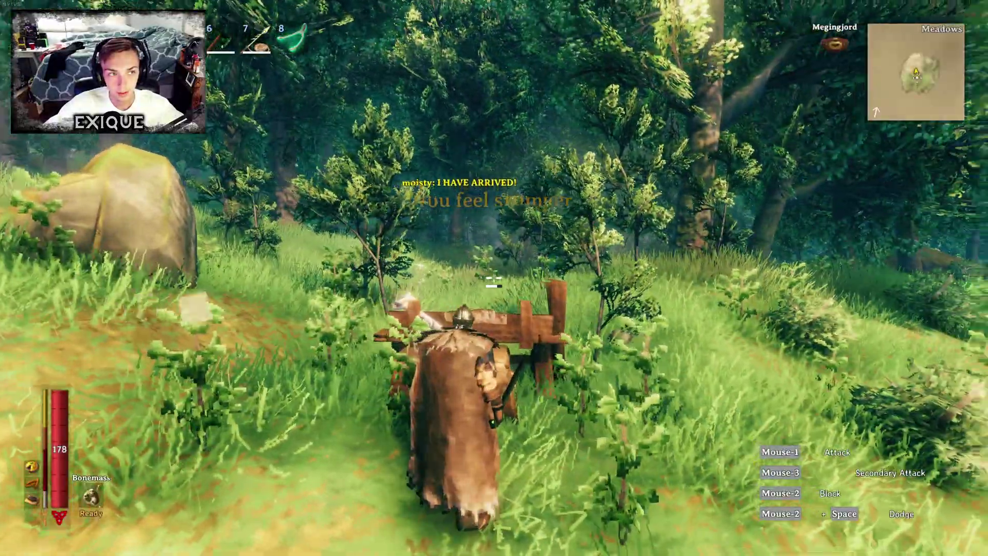
Run the character around the meadow near the standing stones to check how smoothly the game performs.
{"action": "key", "text": "shift+w"}
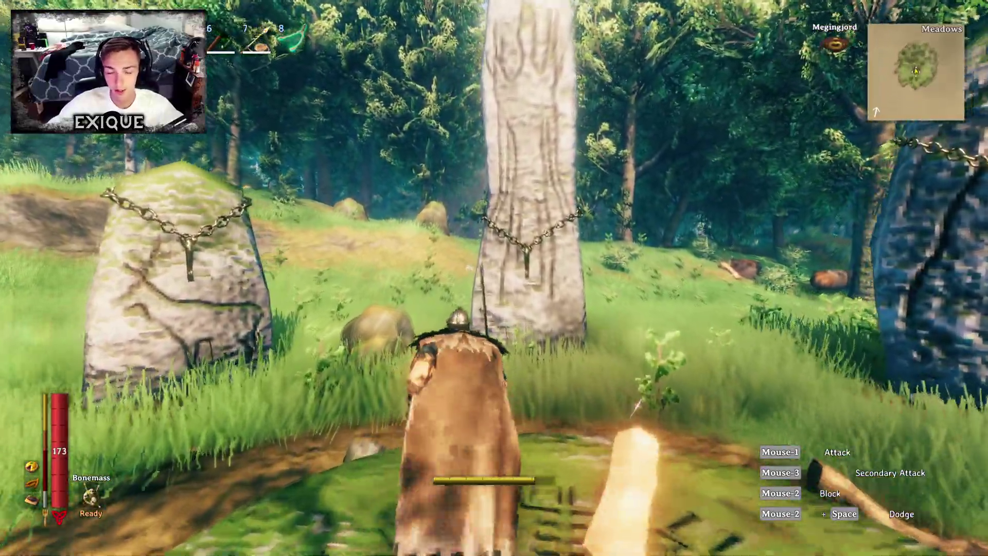
{"action": "key", "text": "w"}
{"action": "key", "text": "w"}
{"action": "key", "text": "w"}
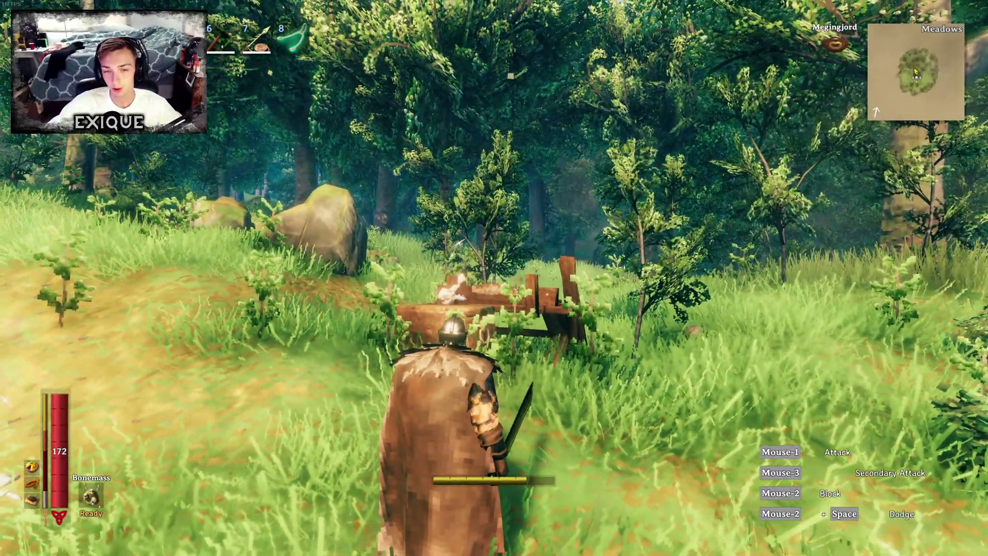
{"action": "key", "text": "w"}
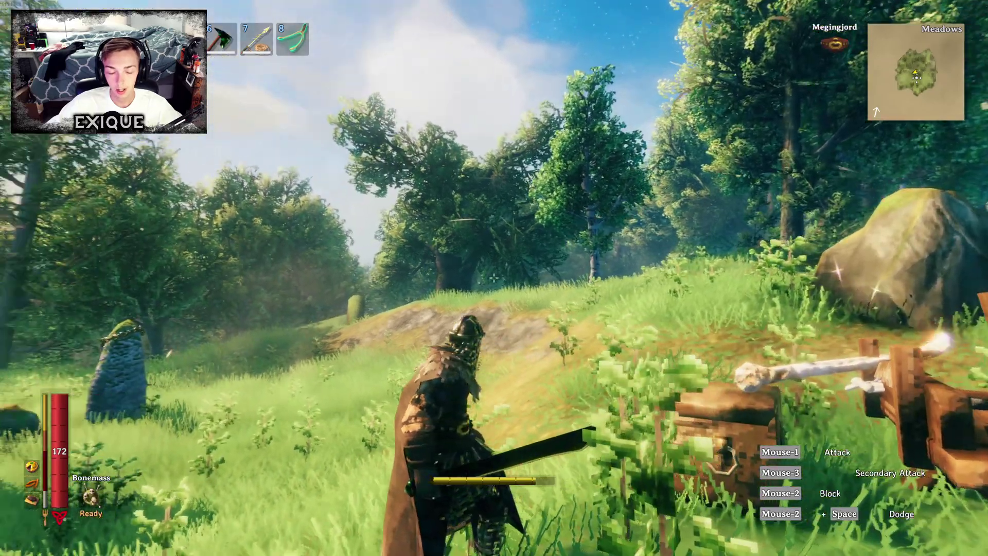
{"action": "key", "text": "w"}
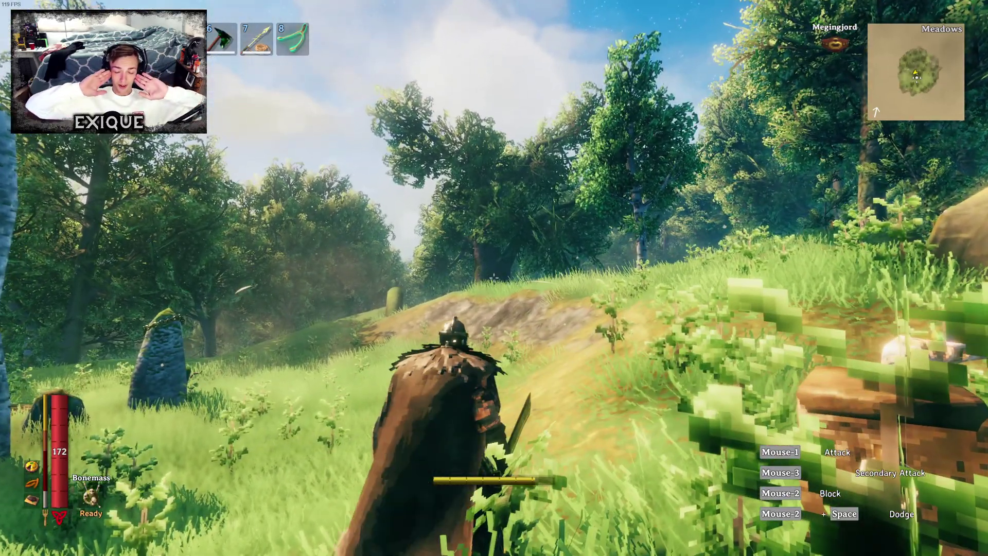